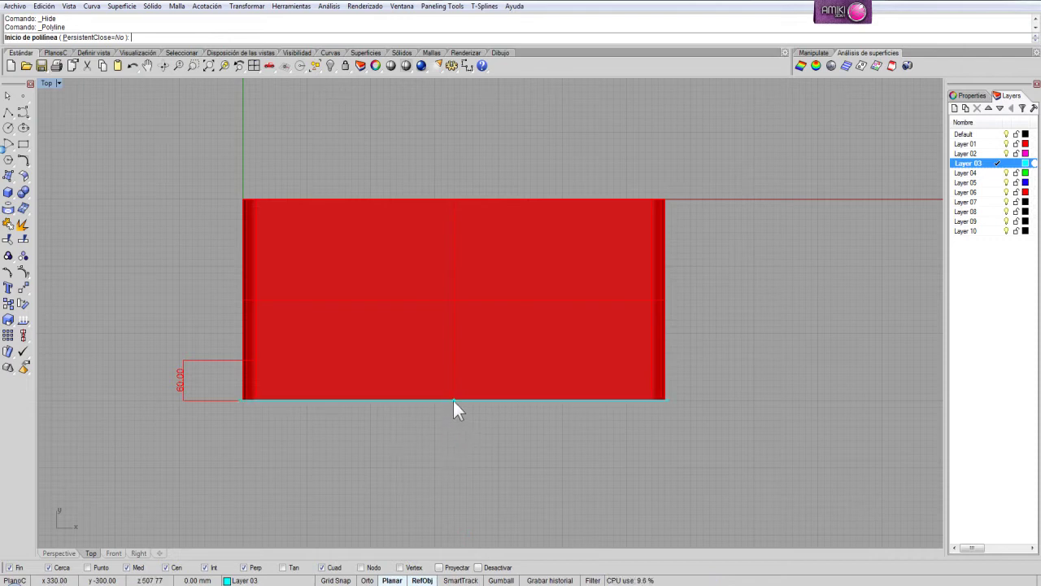
# - Draw a vertical centre line about 427 mm long from the midpoint of the body's front edge past its back edge on Layer 03
pyautogui.click(453, 399)
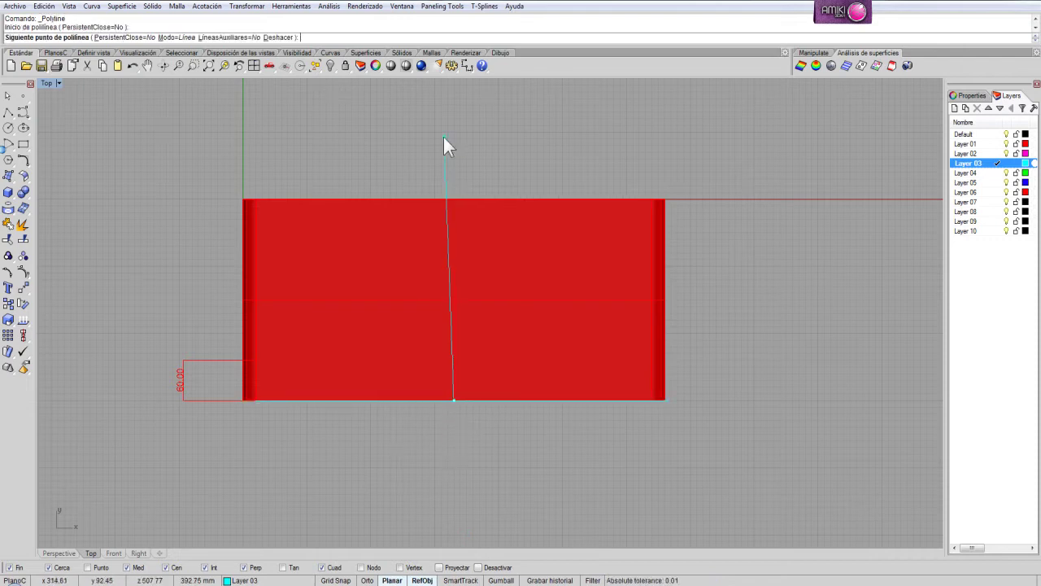
pyautogui.press('F8')
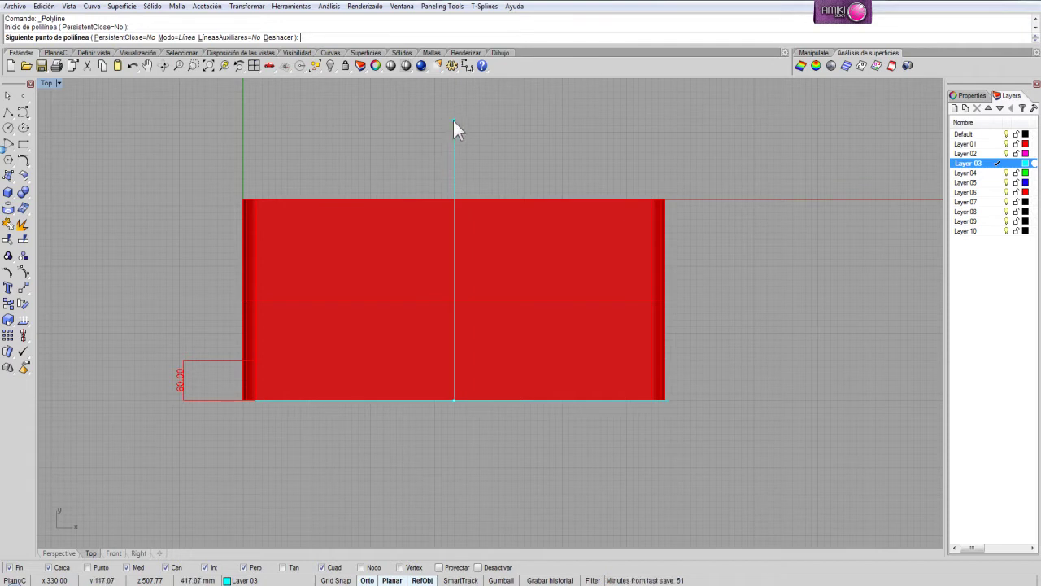
pyautogui.click(455, 114)
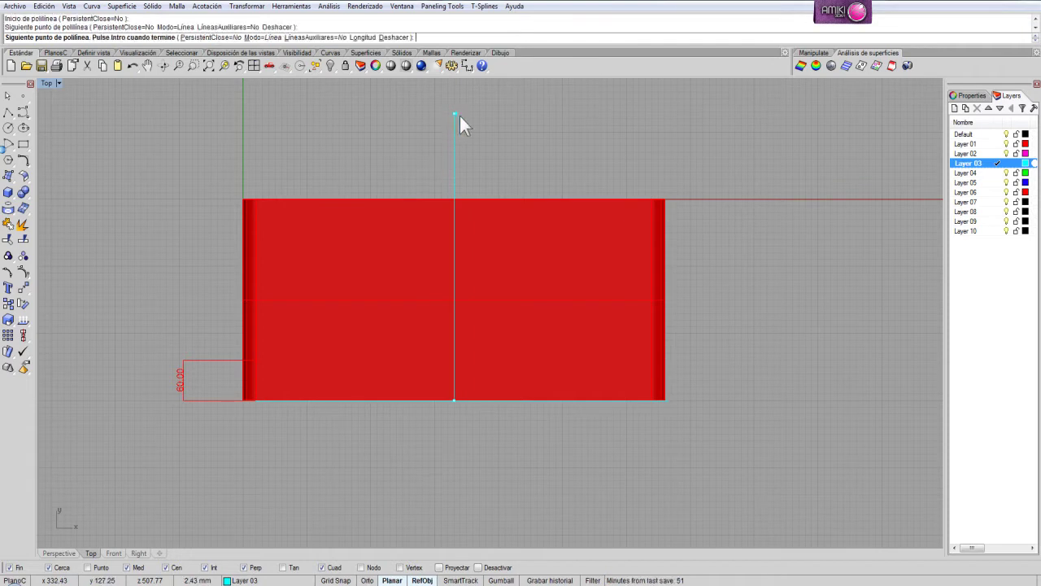
pyautogui.press('F8')
pyautogui.press('Return')
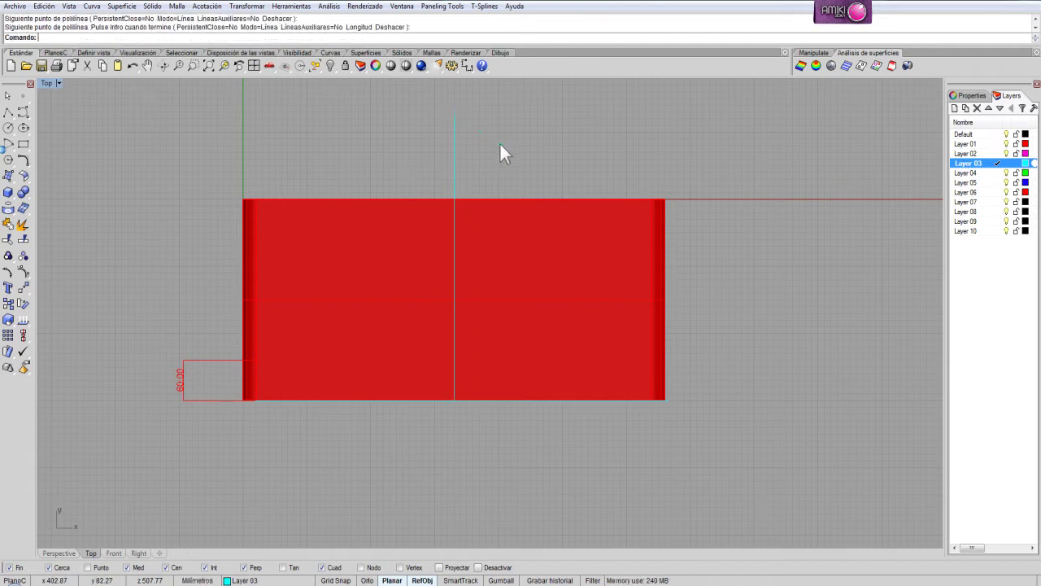
pyautogui.click(453, 144)
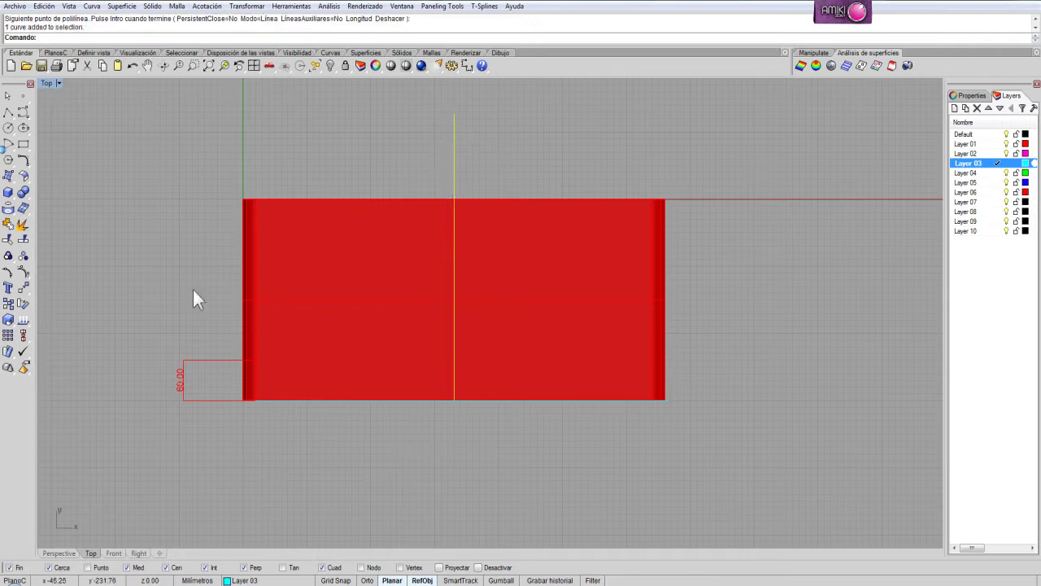
pyautogui.click(263, 145)
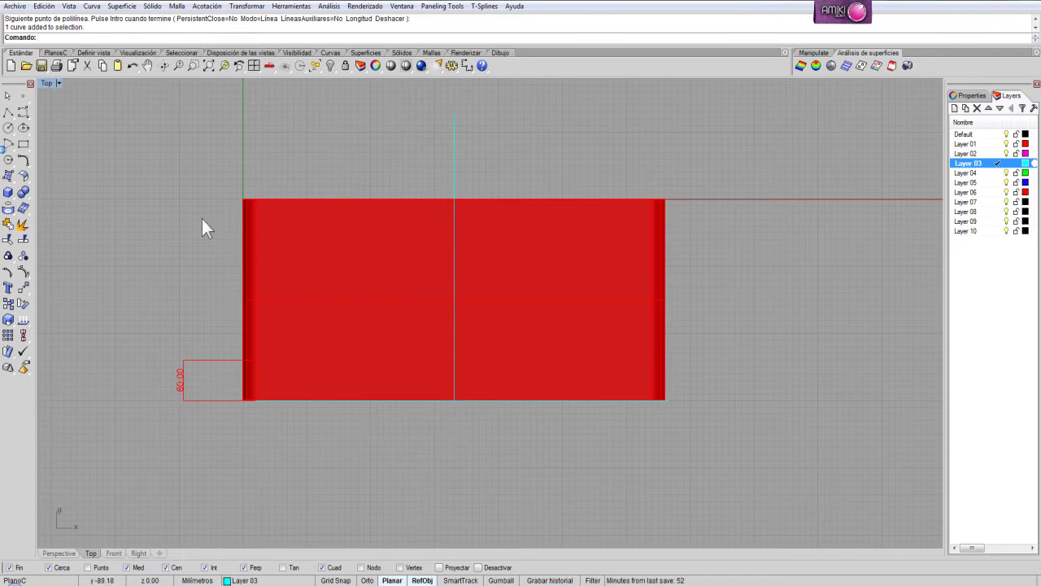
# - Make Layer 05 current and draw a stepped three-segment polyline from the front edge past the back edge, its last segment about 213 mm long
pyautogui.click(997, 183)
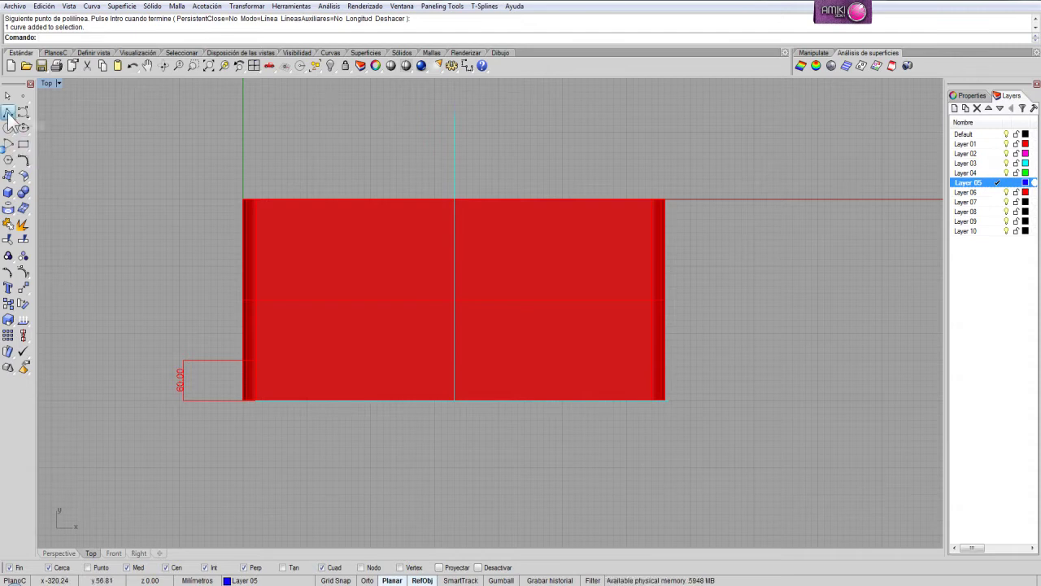
pyautogui.click(8, 114)
pyautogui.scroll(2, 441, 408)
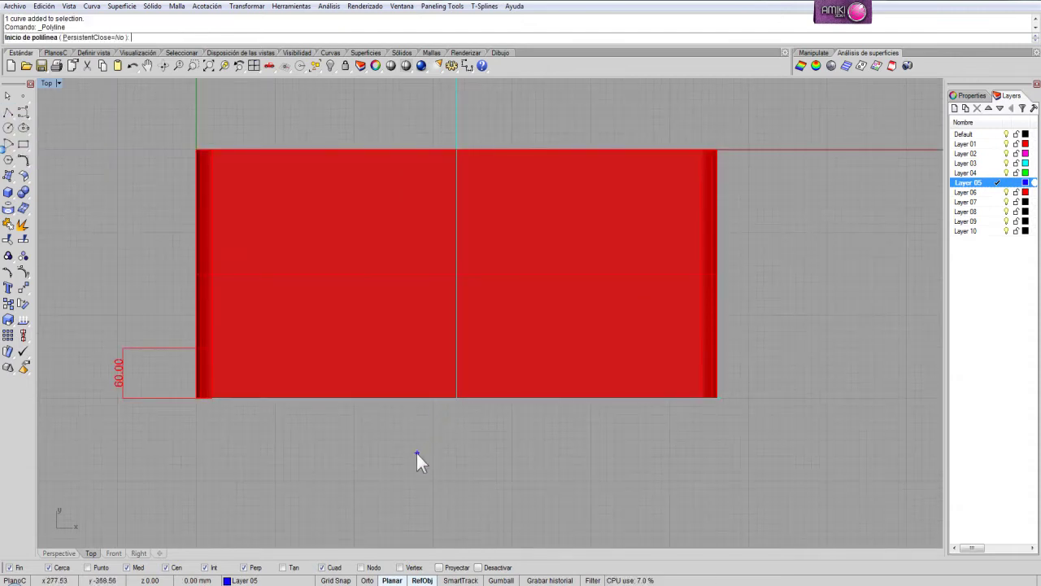
pyautogui.scroll(1, 435, 337)
pyautogui.scroll(-1, 425, 372)
pyautogui.scroll(1, 421, 387)
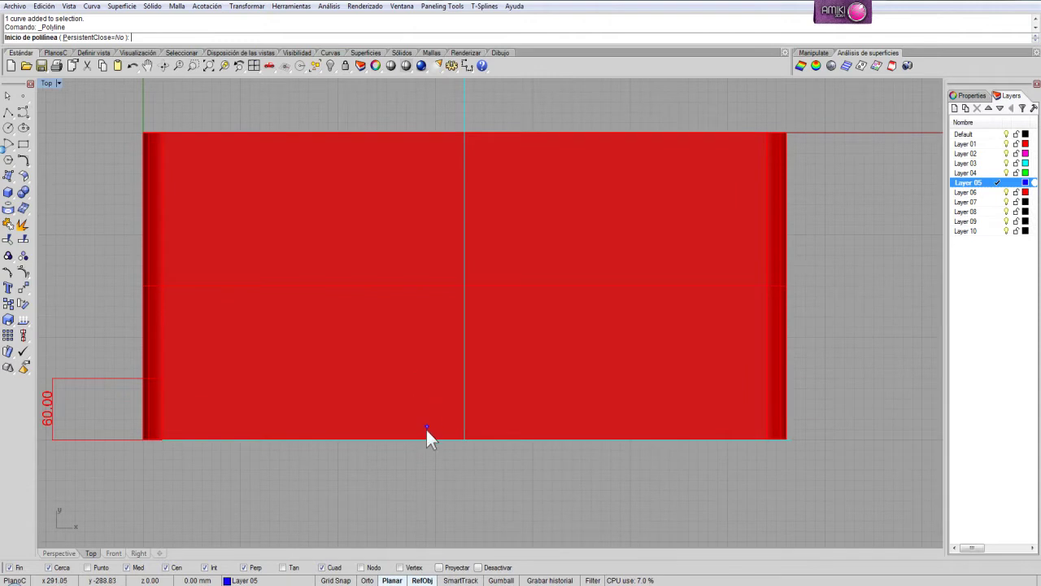
pyautogui.scroll(-1, 420, 437)
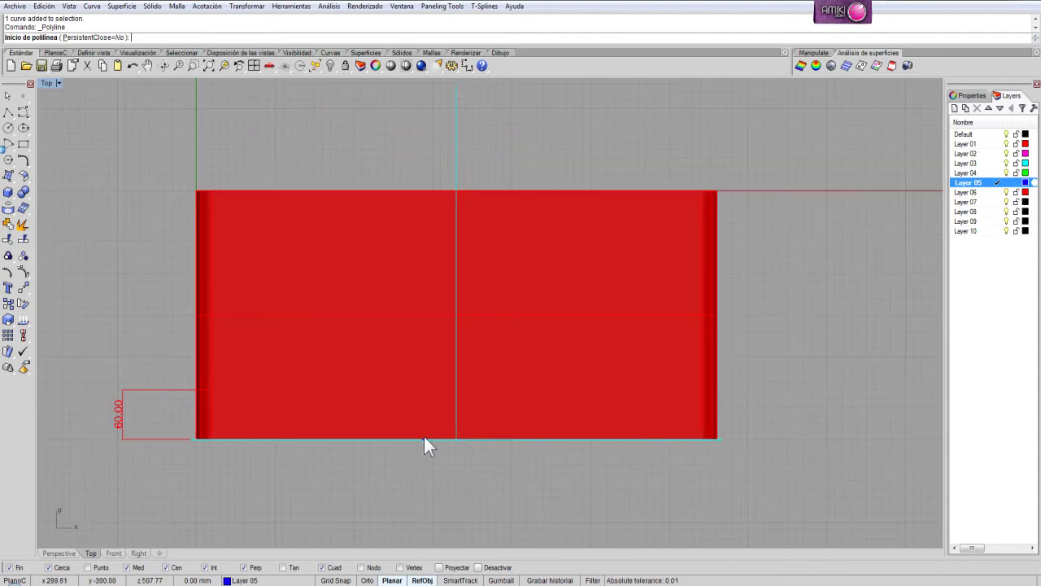
pyautogui.click(423, 438)
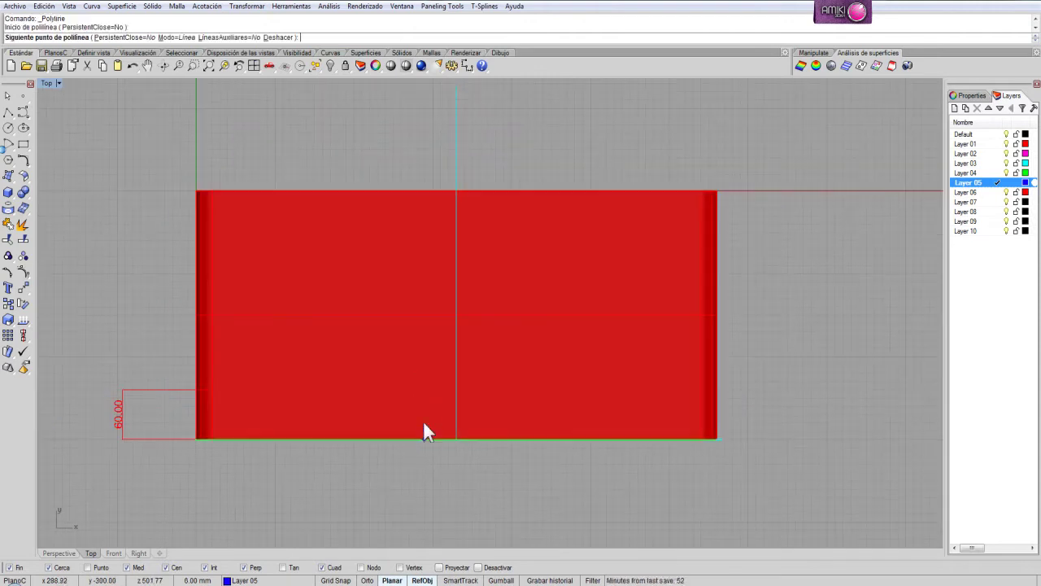
pyautogui.click(415, 351)
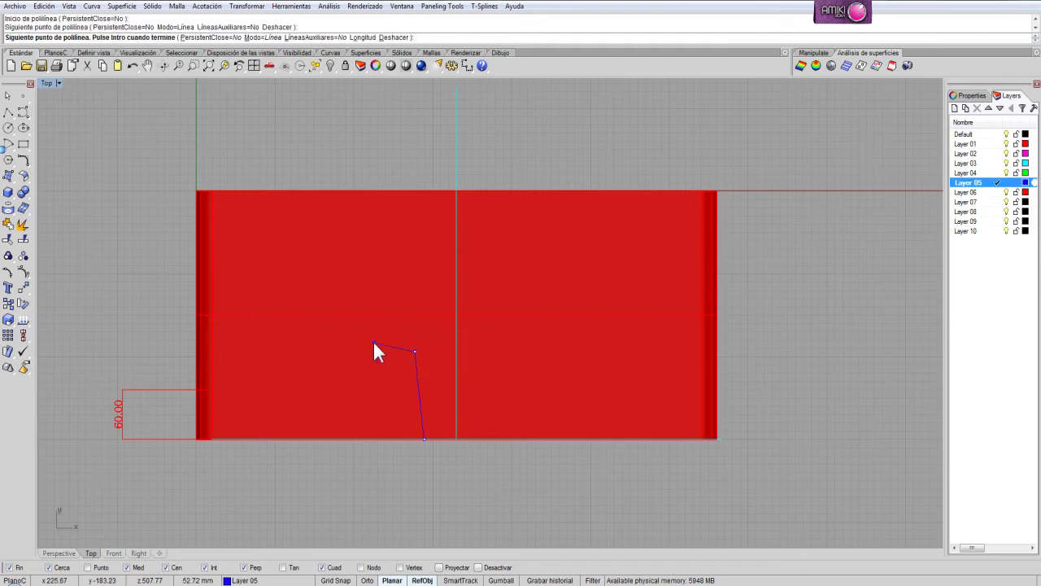
pyautogui.click(375, 342)
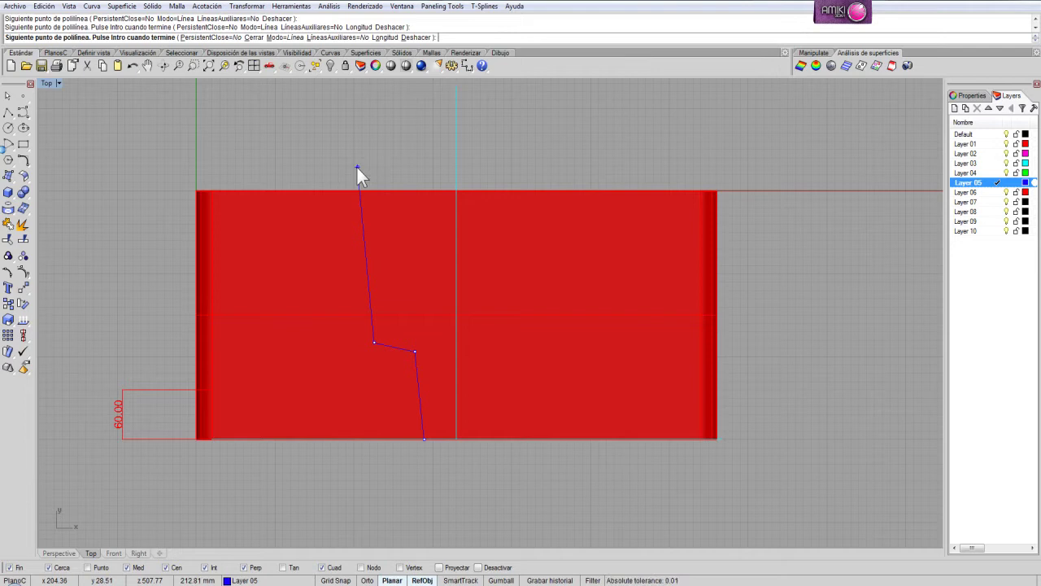
pyautogui.click(357, 167)
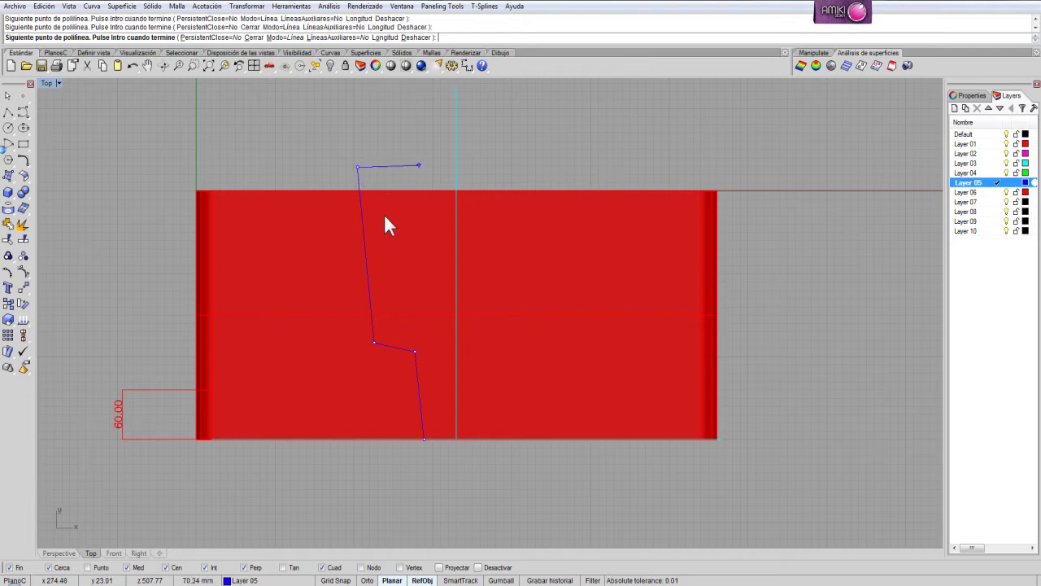
pyautogui.press('Return')
# - Mirror the stepped polyline across the vertical centre line, keeping the original
pyautogui.click(358, 172)
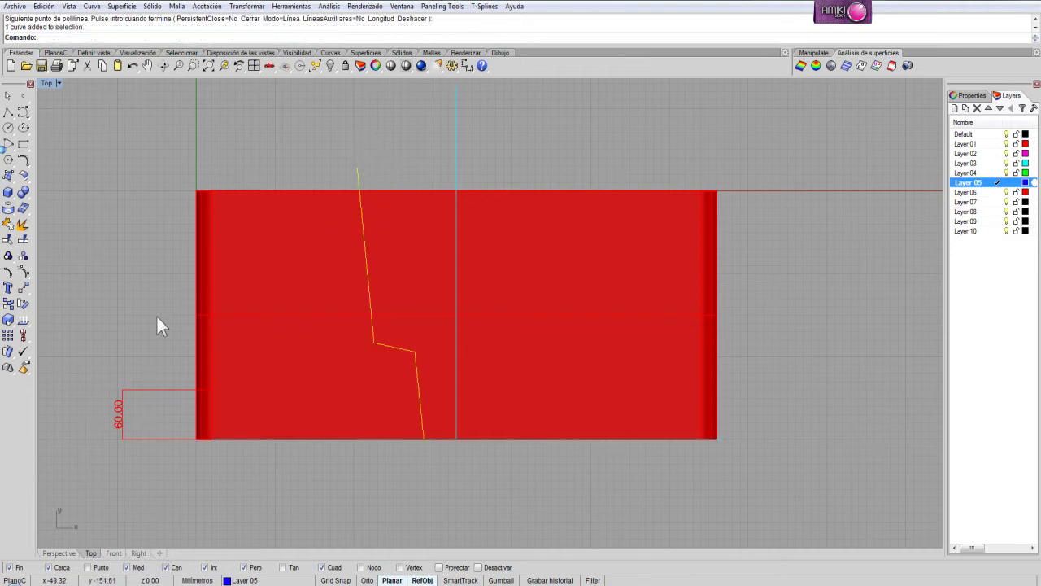
pyautogui.click(29, 291)
pyautogui.click(39, 309)
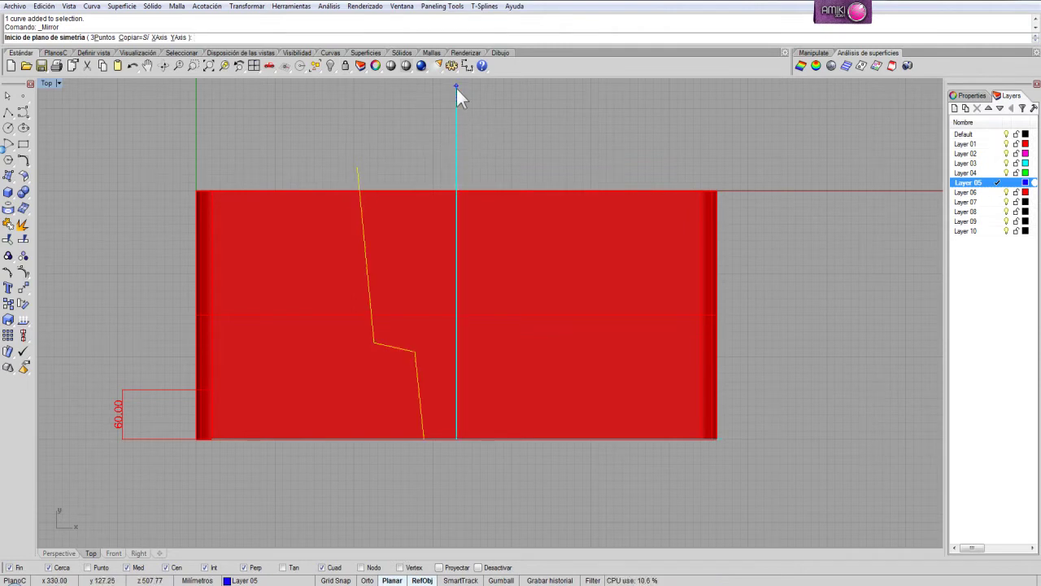
pyautogui.click(457, 87)
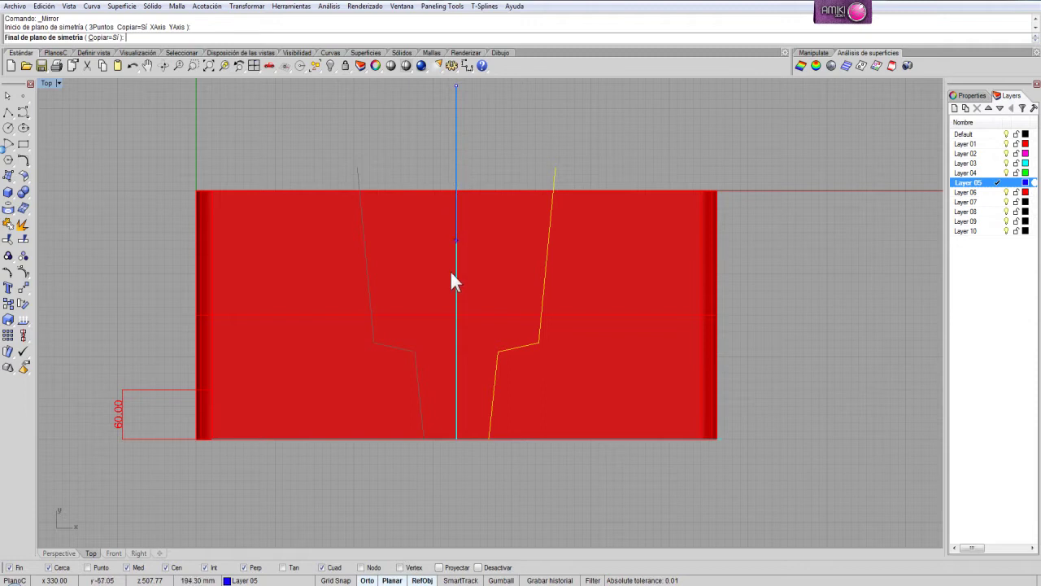
pyautogui.click(448, 475)
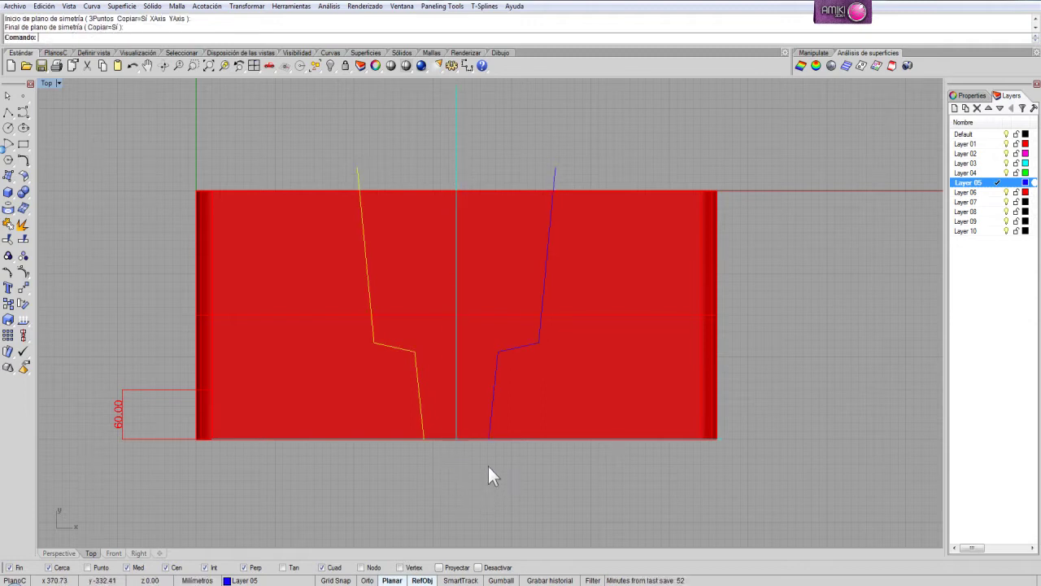
# - In the Perspective view, connect the outer ends of the two stepped polylines behind the body with a straight segment
pyautogui.doubleClick(48, 84)
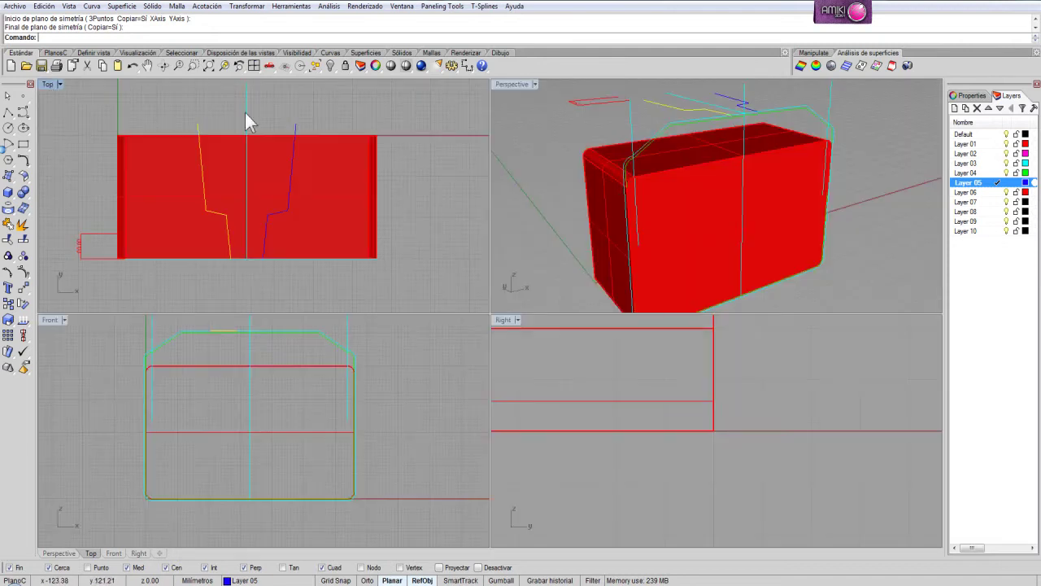
pyautogui.doubleClick(505, 85)
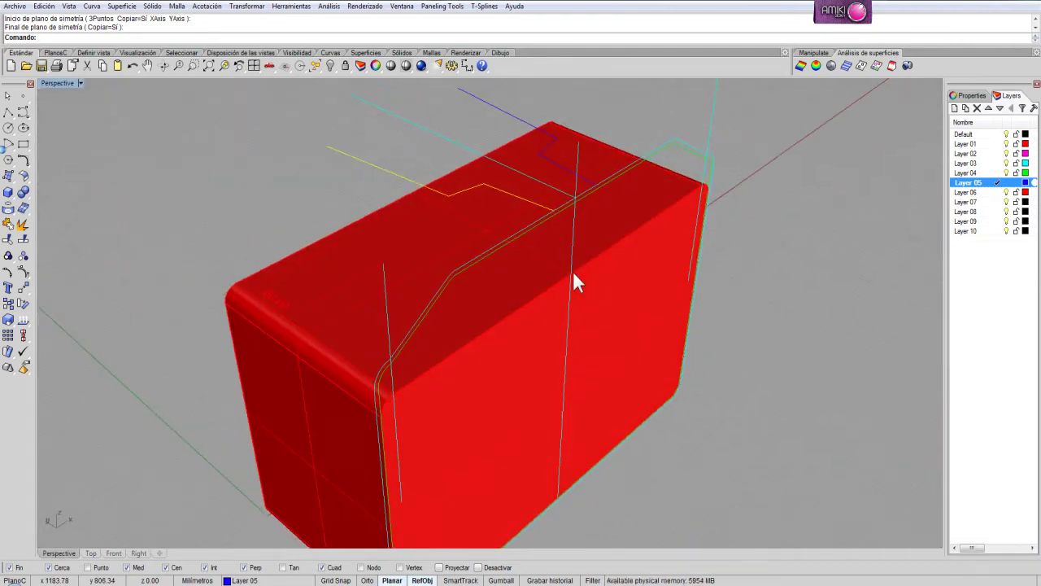
pyautogui.moveTo(572, 273); pyautogui.dragTo(482, 236, button='right')
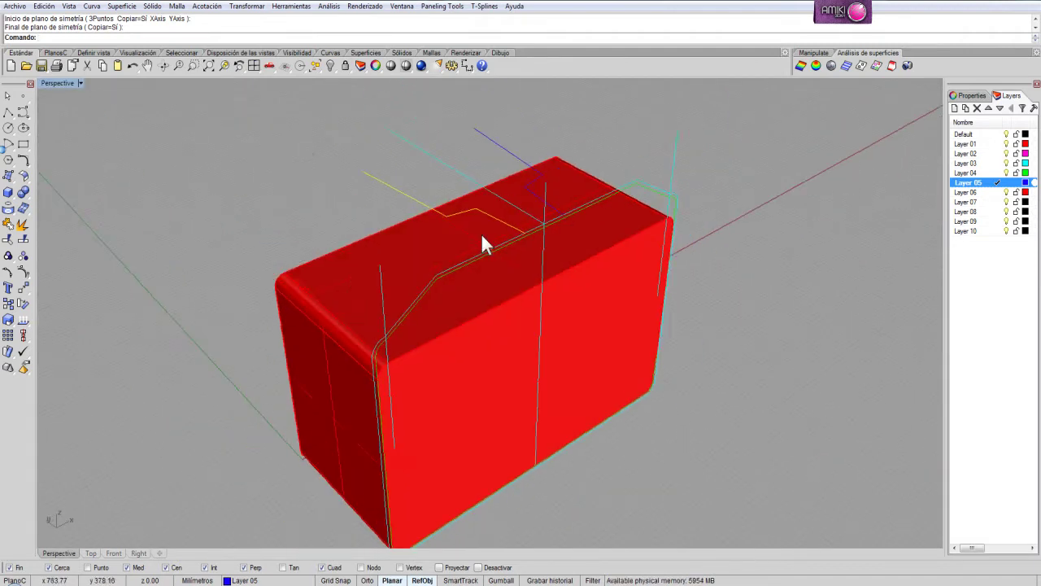
pyautogui.click(8, 111)
pyautogui.moveTo(657, 294); pyautogui.dragTo(604, 197, button='right')
pyautogui.click(601, 196)
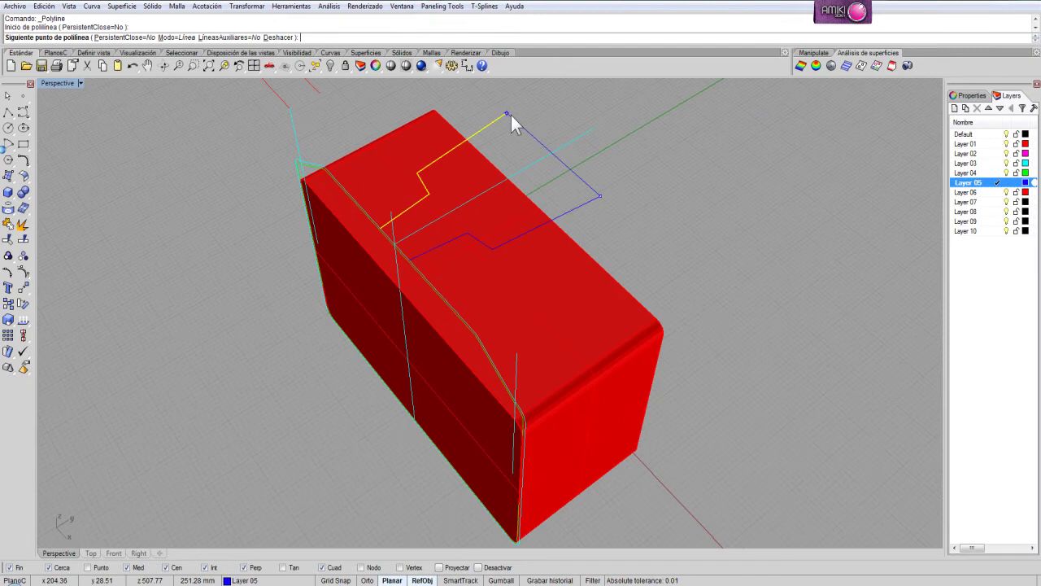
pyautogui.click(511, 114)
pyautogui.press('Return')
# - Connect the front ends of the two stepped polylines with a straight segment
pyautogui.scroll(4, 411, 240)
pyautogui.scroll(-3, 492, 255)
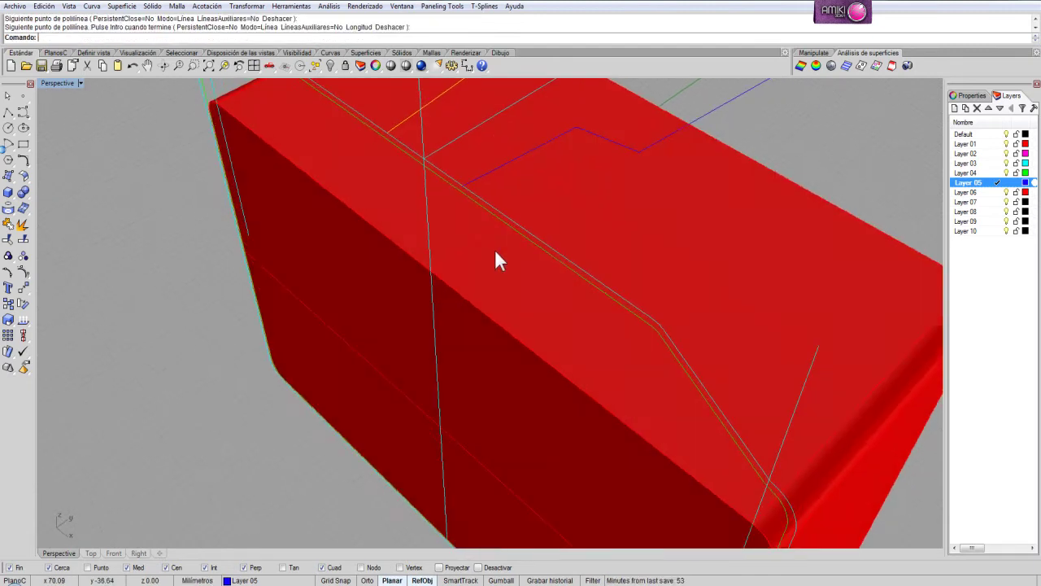
pyautogui.moveTo(488, 274); pyautogui.dragTo(441, 176, button='right')
pyautogui.press('Return')
pyautogui.scroll(3, 423, 175)
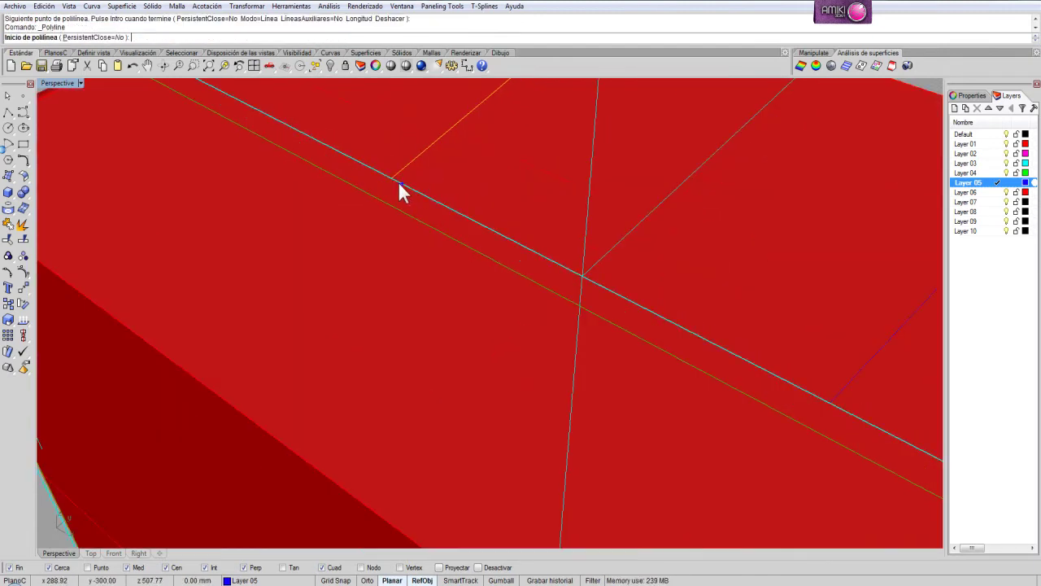
pyautogui.click(392, 178)
pyautogui.scroll(-3, 582, 272)
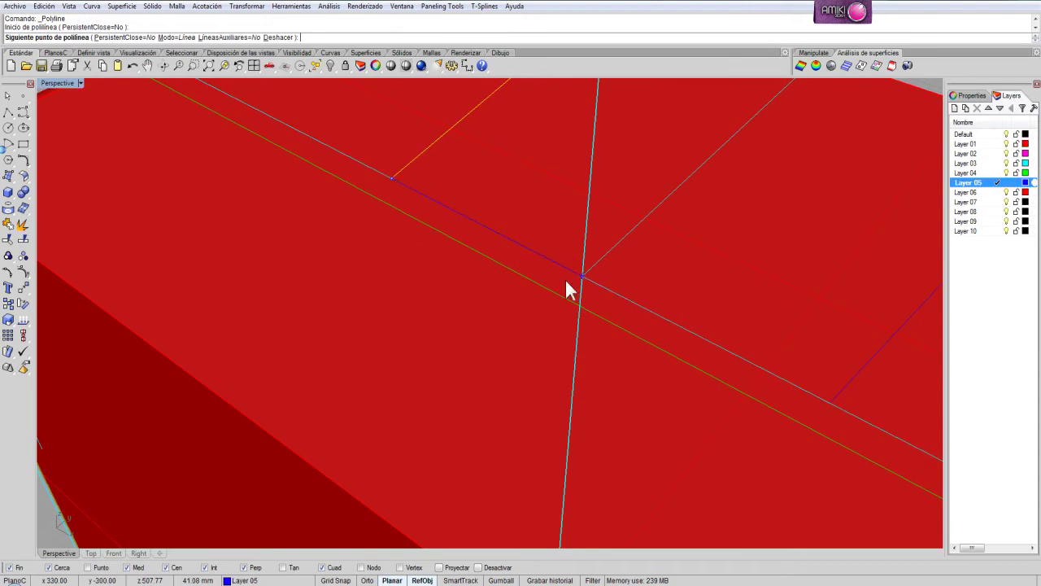
pyautogui.click(648, 320)
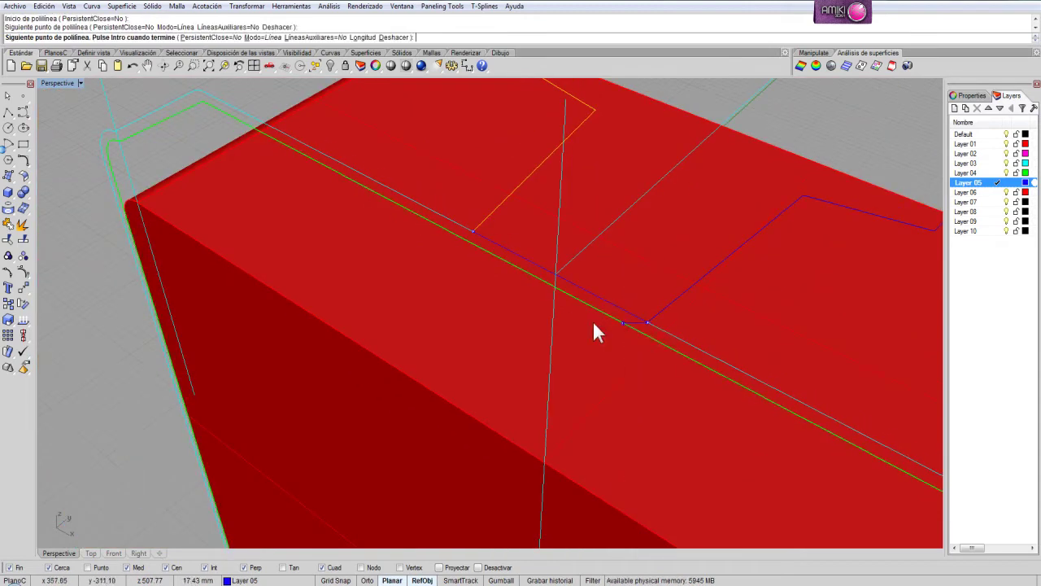
pyautogui.press('Return')
# - Join the two stepped polylines and both connecting segments into one closed curve
pyautogui.scroll(-5, 509, 316)
pyautogui.scroll(3, 648, 268)
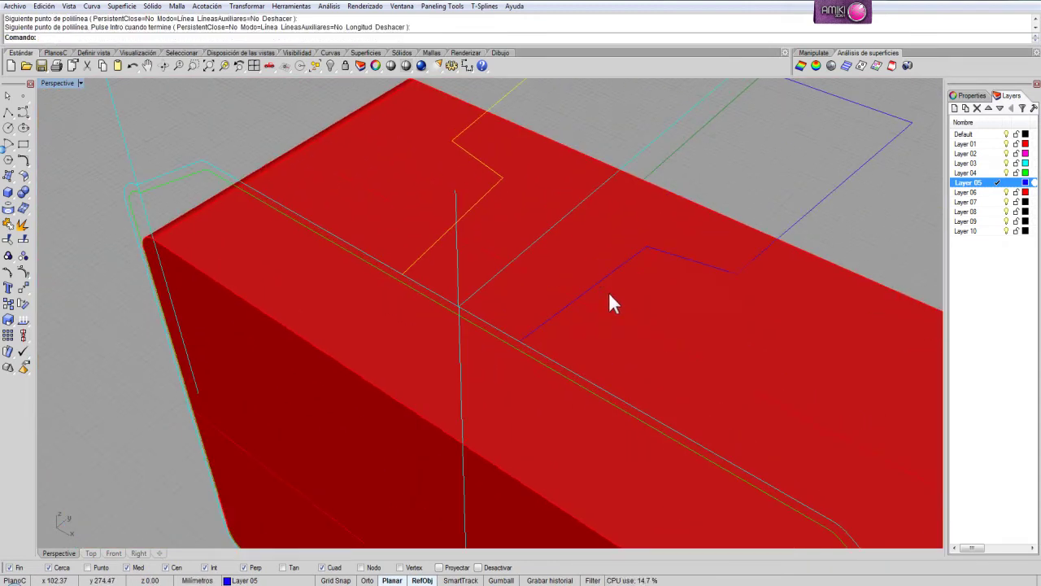
pyautogui.click(586, 291)
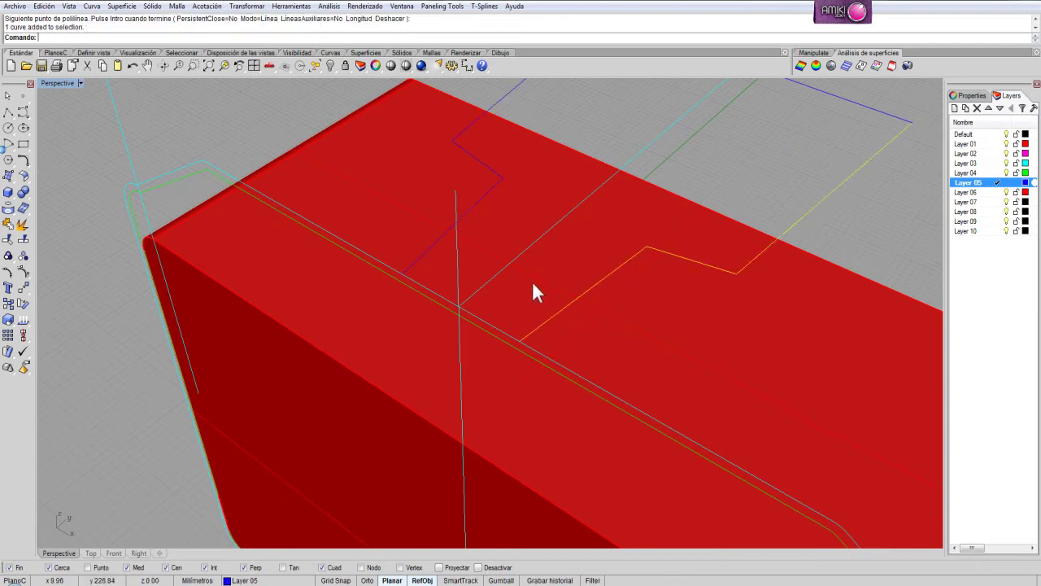
pyautogui.click(499, 327)
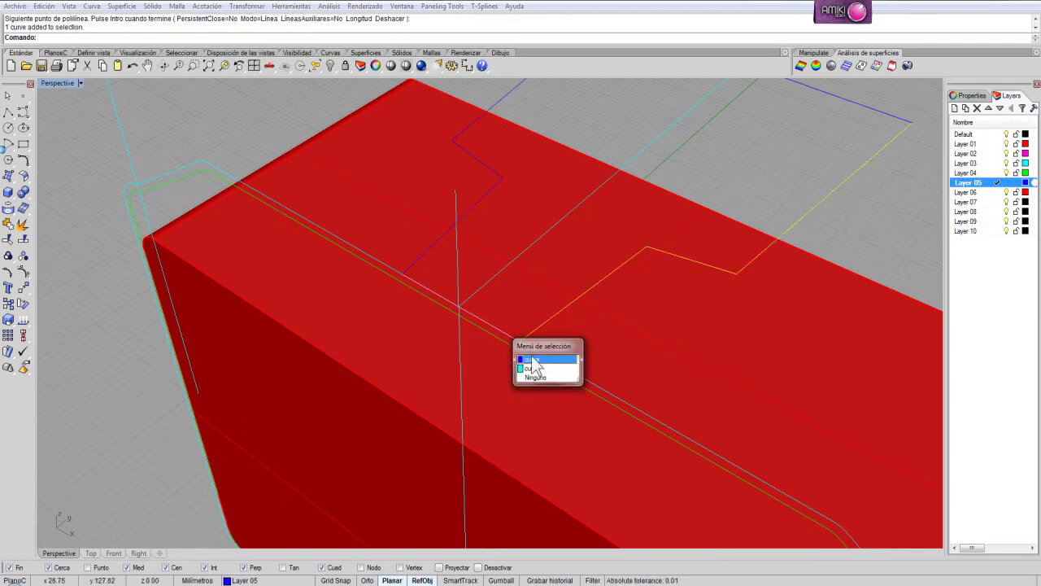
pyautogui.click(538, 365)
pyautogui.click(436, 239)
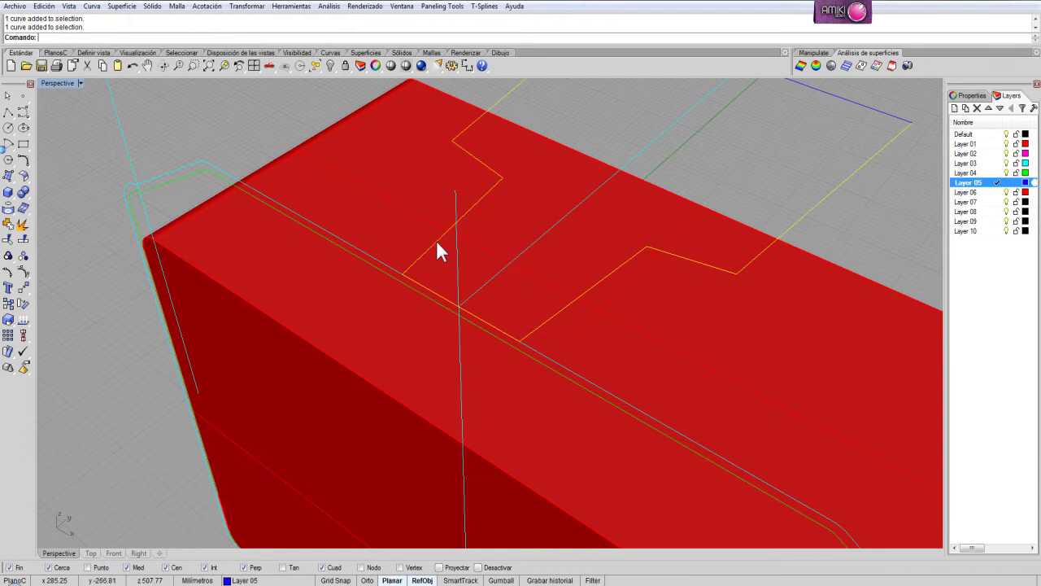
pyautogui.scroll(-3, 421, 335)
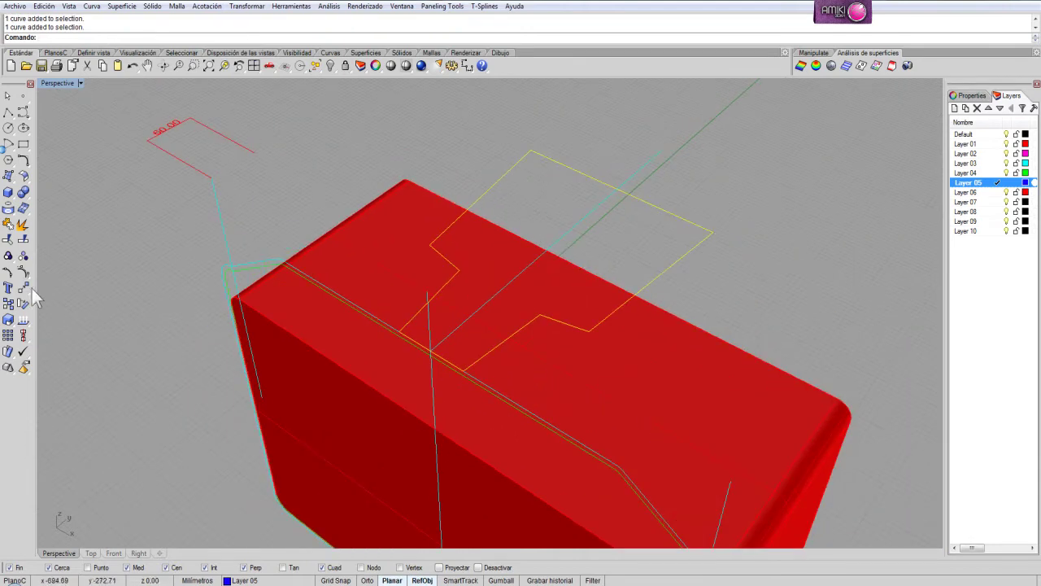
pyautogui.click(8, 224)
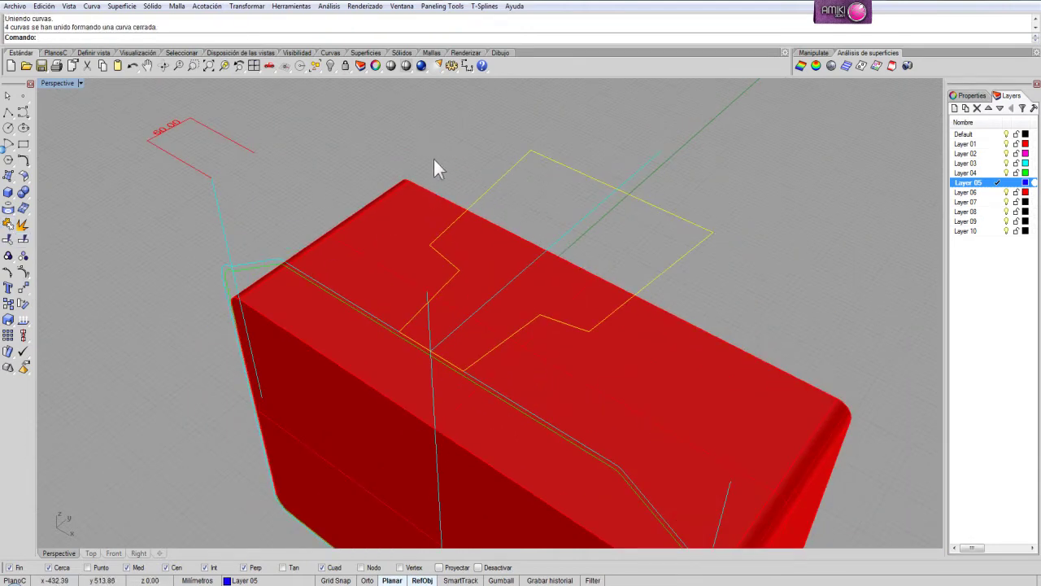
# - Hide everything except the joined closed outline and deselect it
pyautogui.click(334, 69)
pyautogui.click(375, 94)
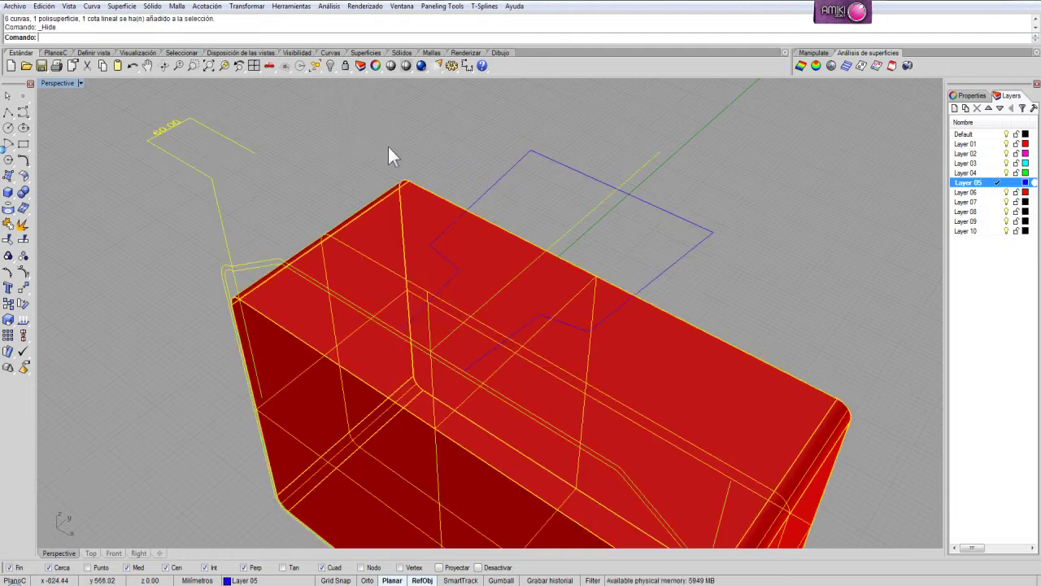
pyautogui.moveTo(443, 249); pyautogui.dragTo(516, 249, button='right')
pyautogui.hotkey('ctrl', 'a')
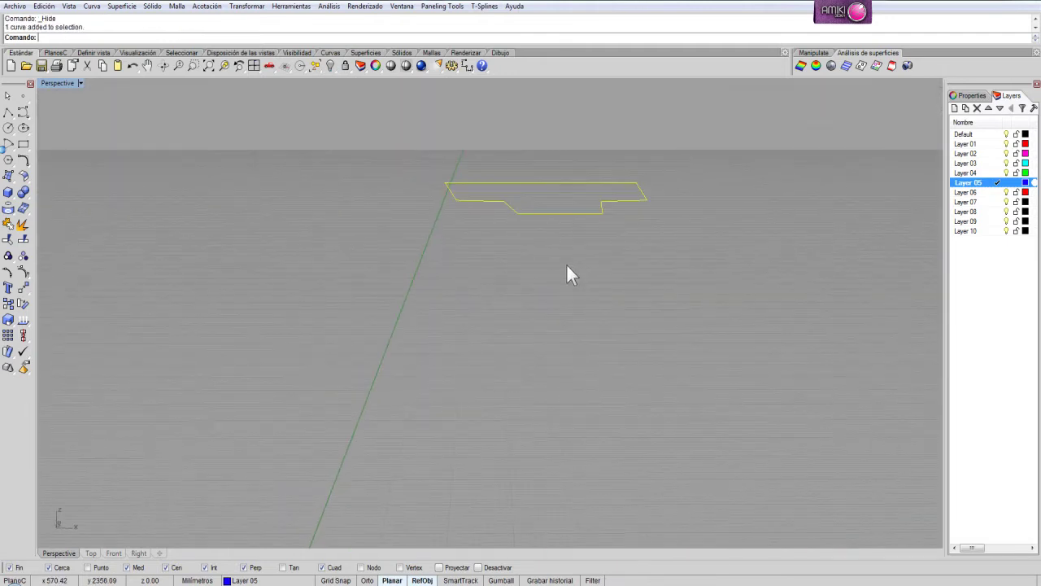
pyautogui.click(566, 272)
pyautogui.moveTo(603, 259); pyautogui.dragTo(510, 305, button='right')
pyautogui.click(579, 272)
pyautogui.click(575, 302)
pyautogui.scroll(1, 510, 305)
pyautogui.scroll(-1, 502, 292)
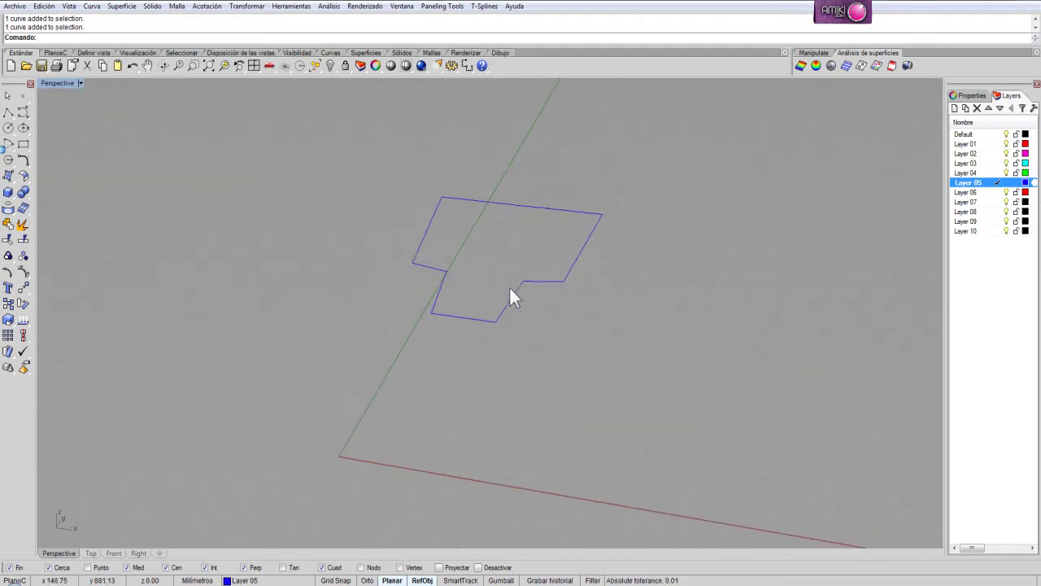
# - Bring back all hidden objects and display the four-view layout
pyautogui.scroll(2, 521, 293)
pyautogui.click(525, 273)
pyautogui.click(537, 329)
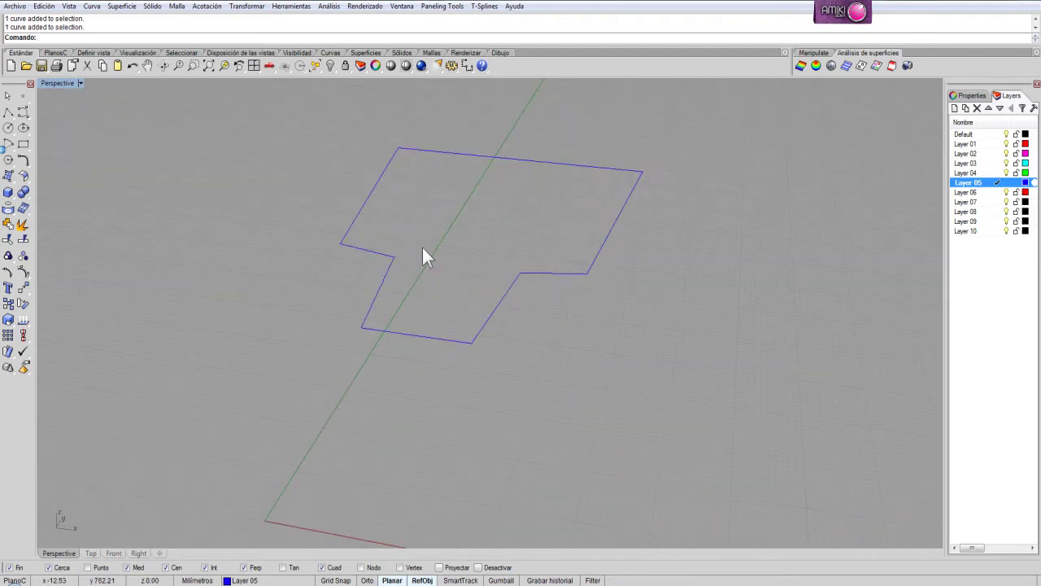
pyautogui.rightClick(329, 65)
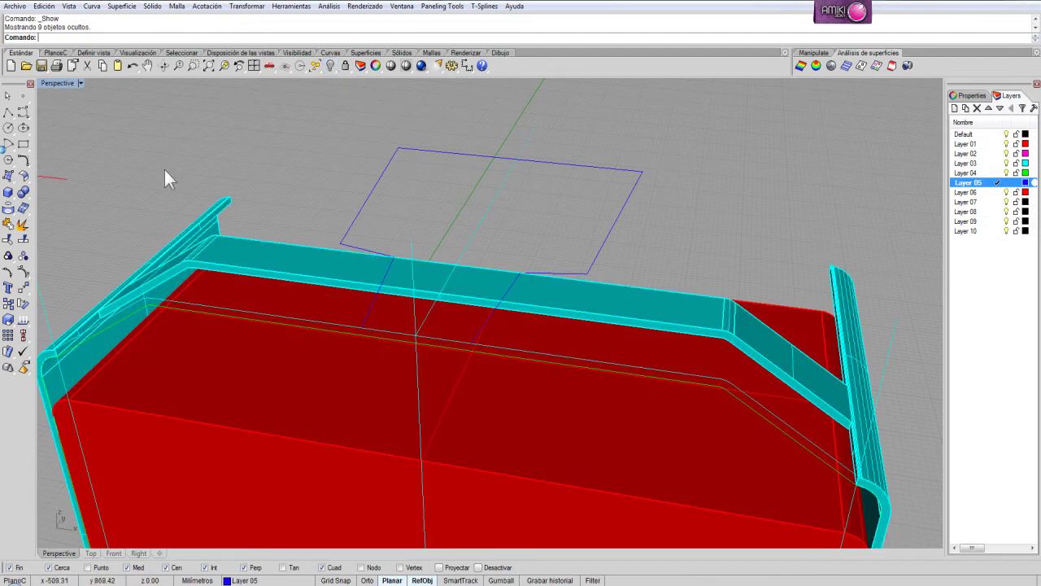
pyautogui.doubleClick(53, 84)
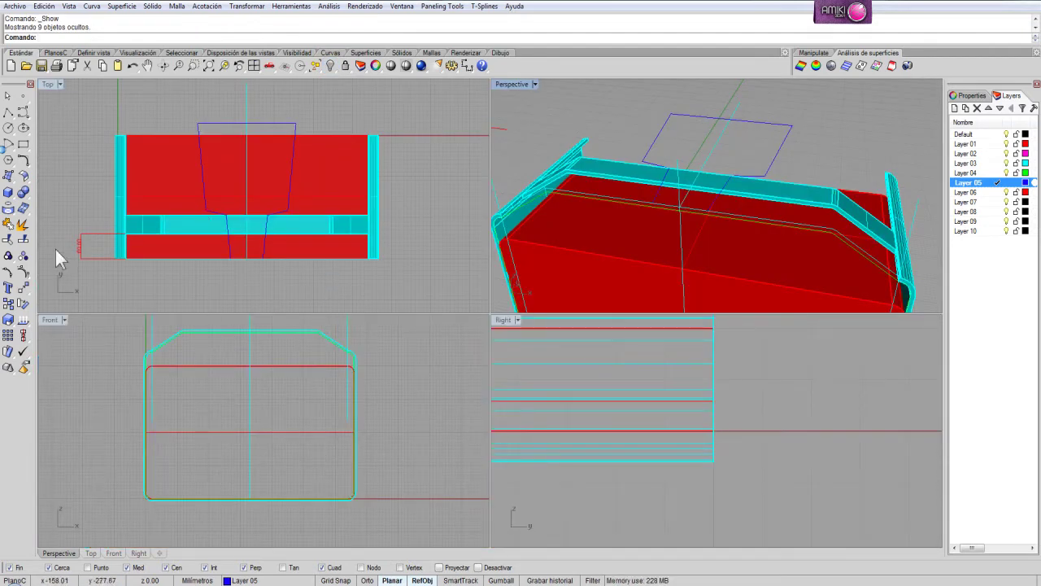
# - Start a solid extrusion of the closed stepped outline and disable object snapping for free depth placement
pyautogui.click(12, 189)
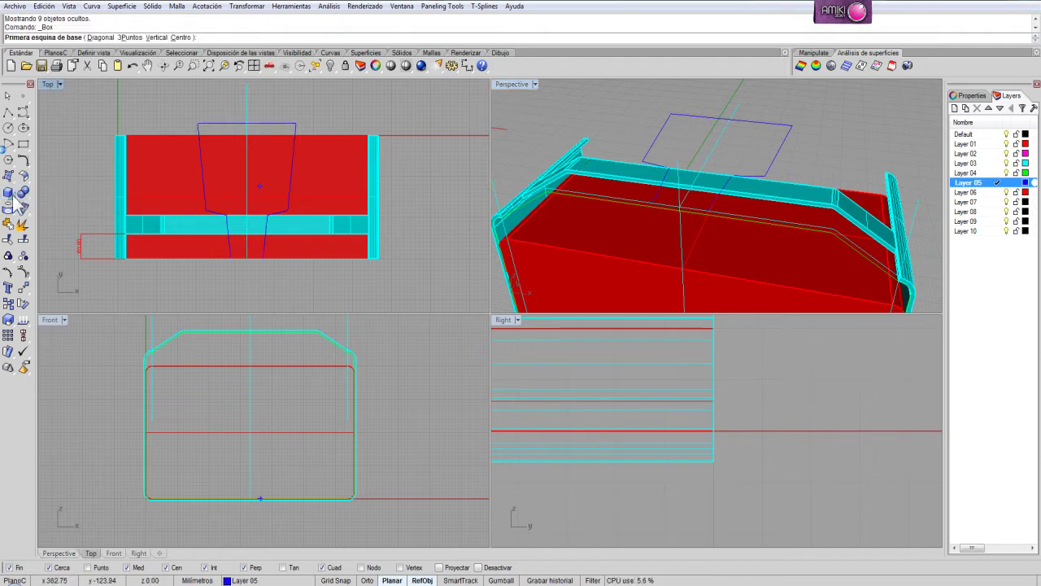
pyautogui.click(11, 191)
pyautogui.click(114, 221)
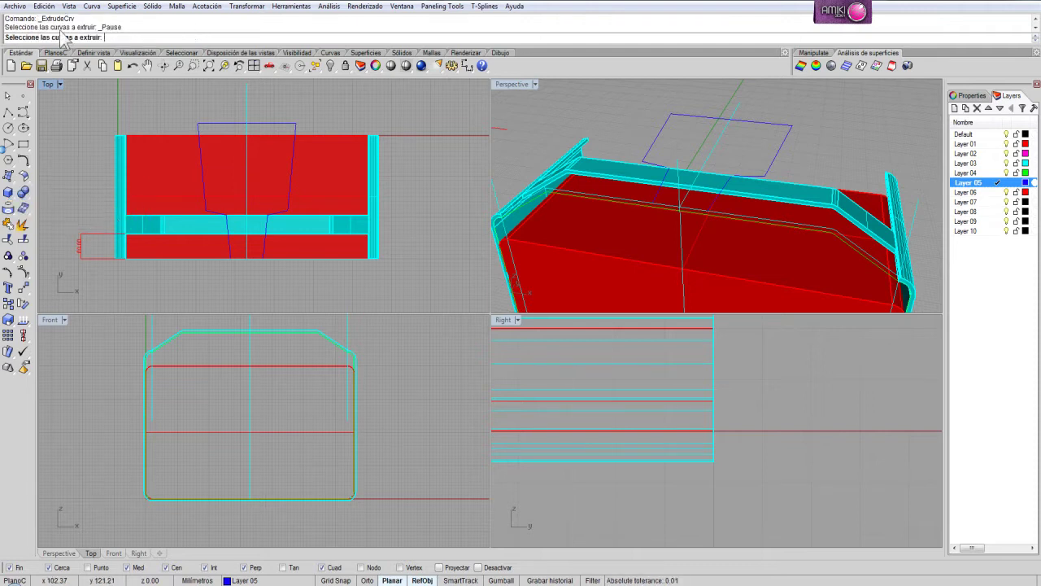
pyautogui.click(668, 117)
pyautogui.moveTo(668, 117); pyautogui.dragTo(703, 248, button='right')
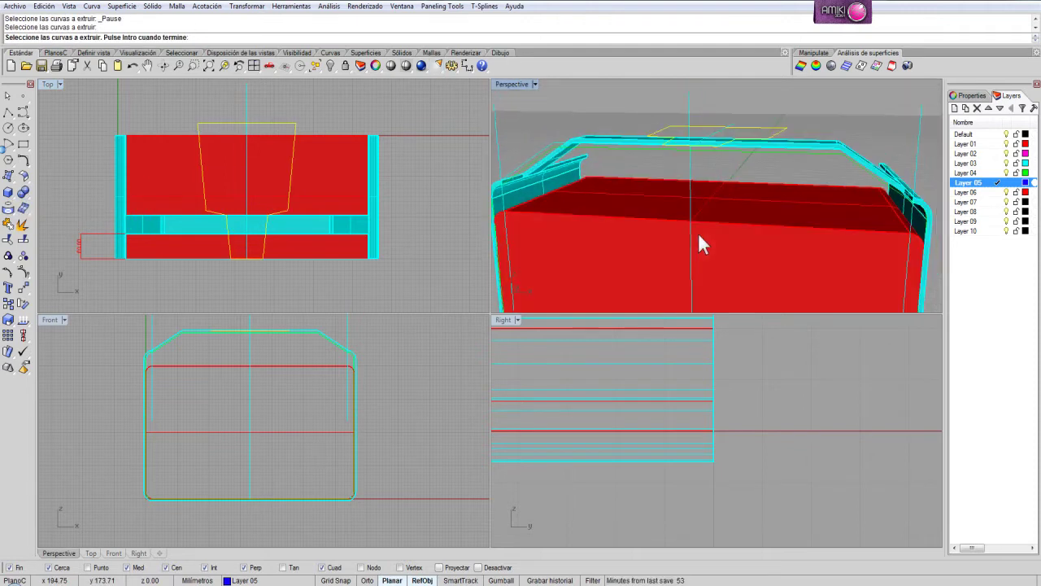
pyautogui.rightClick(252, 197)
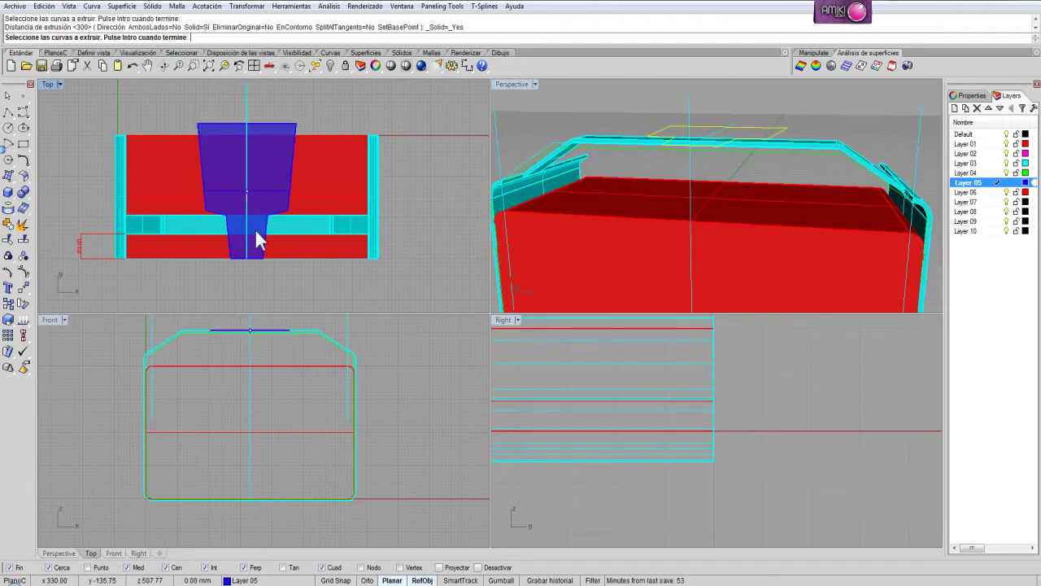
pyautogui.click(692, 267)
pyautogui.press('Return')
pyautogui.doubleClick(513, 82)
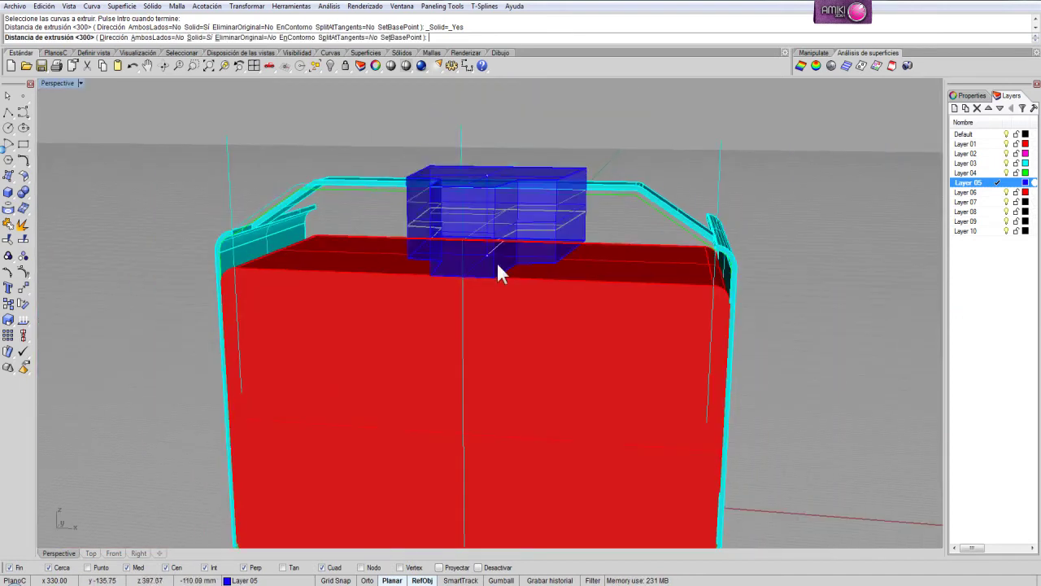
pyautogui.moveTo(570, 309); pyautogui.dragTo(479, 315, button='right')
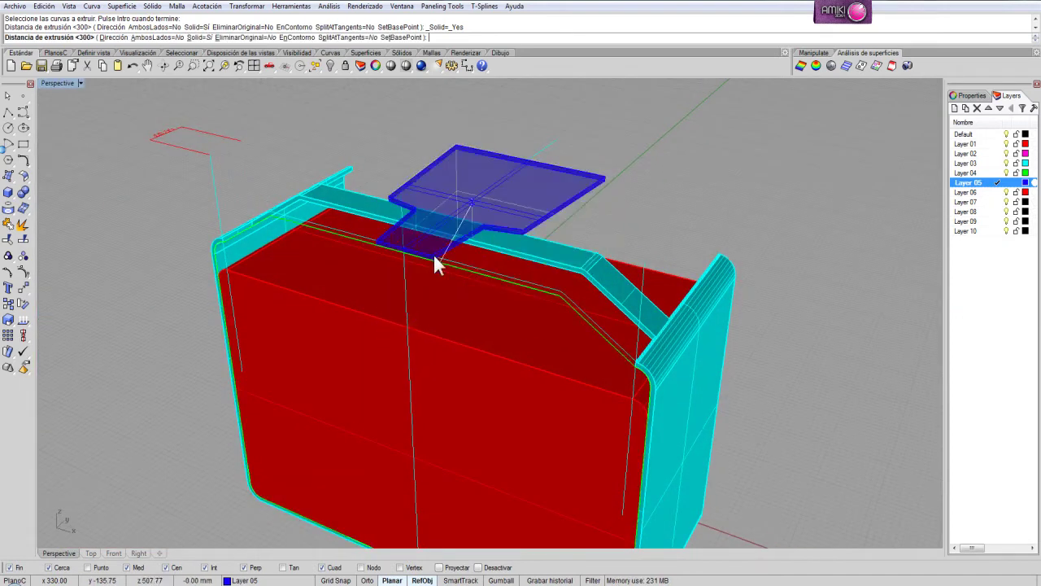
pyautogui.click(492, 567)
# - In the Front view, extrude the outline downward about 124 mm, ending slightly below the red box's top face
pyautogui.doubleClick(57, 83)
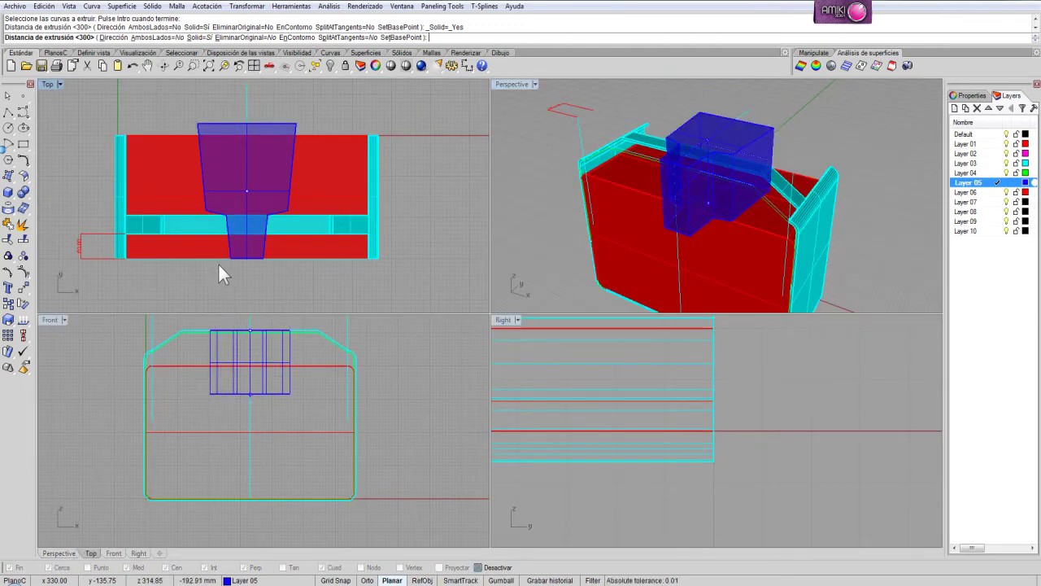
pyautogui.scroll(2, 270, 353)
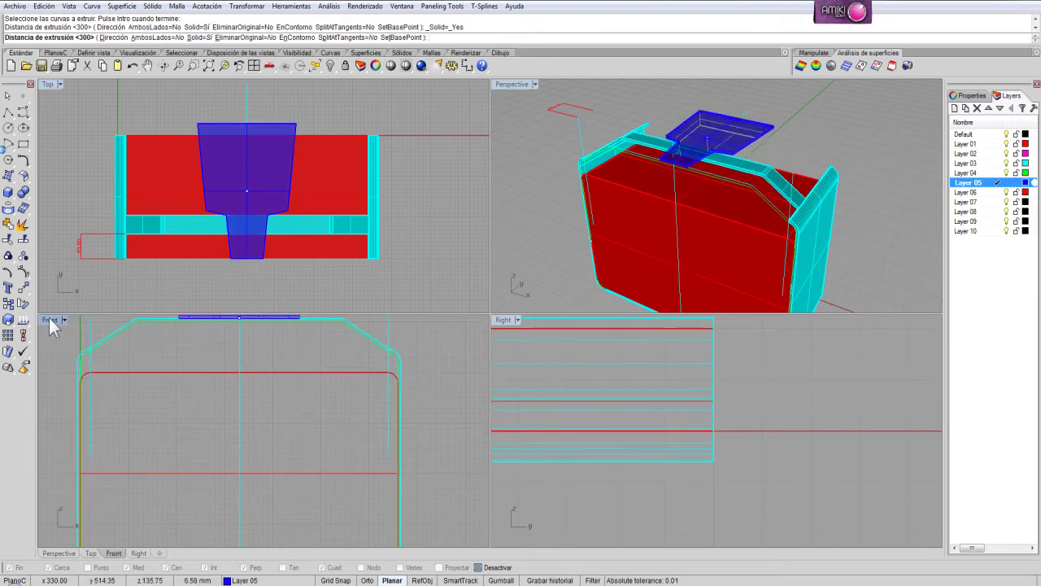
pyautogui.doubleClick(51, 319)
pyautogui.scroll(-4, 334, 279)
pyautogui.scroll(3, 355, 187)
pyautogui.scroll(2, 354, 192)
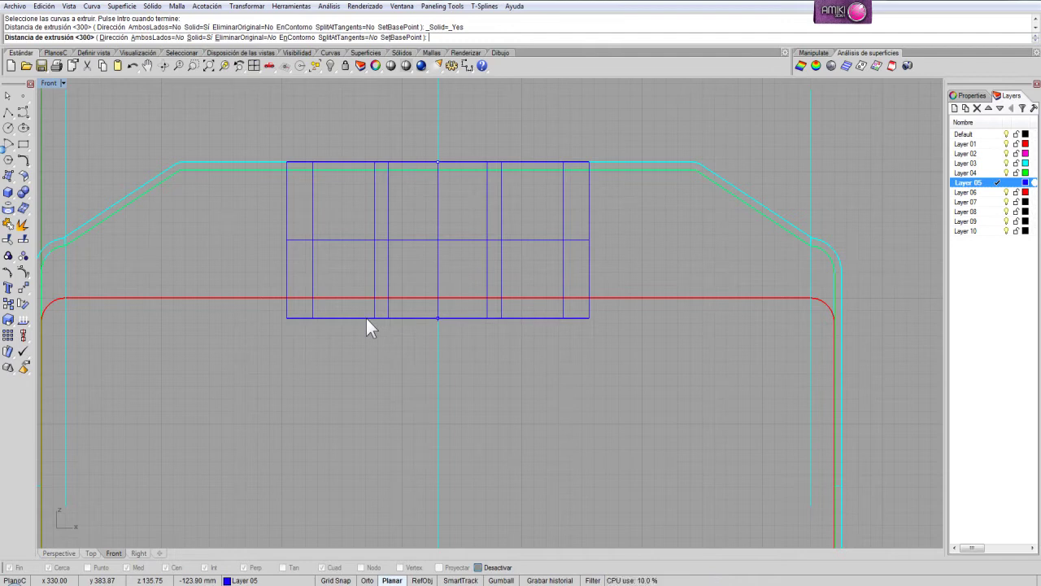
pyautogui.click(366, 319)
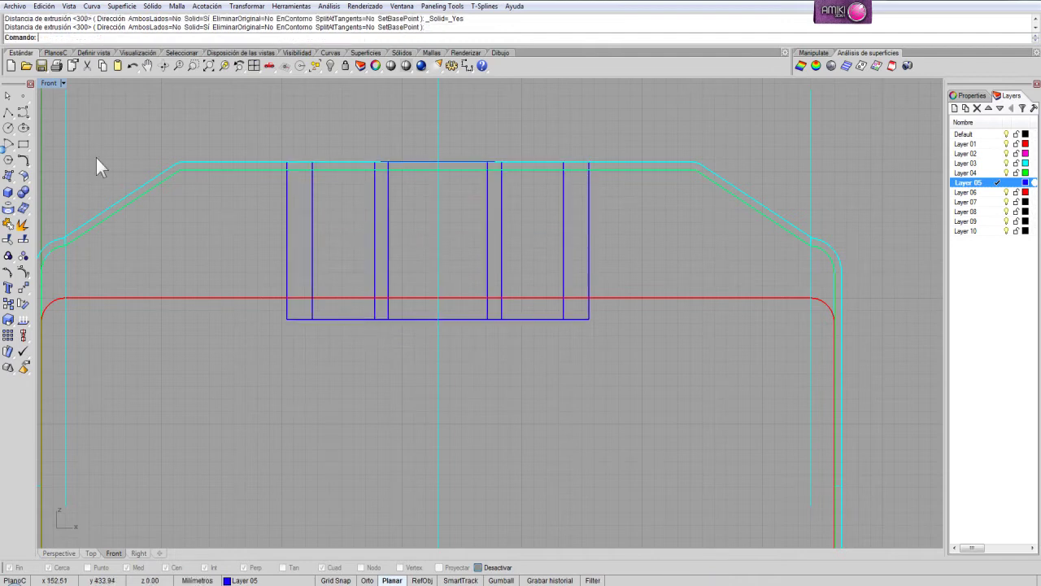
pyautogui.doubleClick(49, 83)
pyautogui.doubleClick(505, 84)
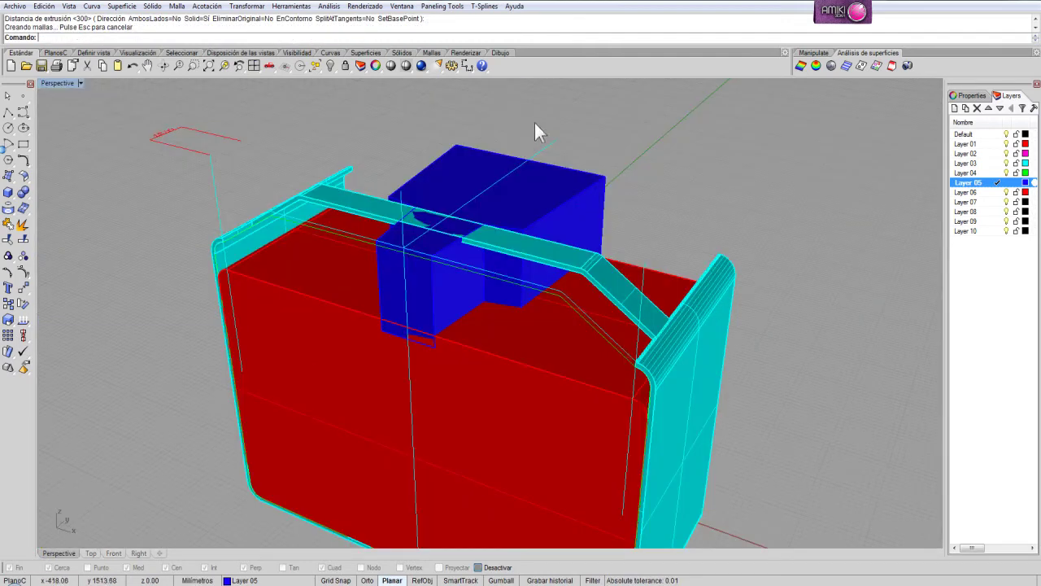
pyautogui.moveTo(537, 127); pyautogui.dragTo(371, 132, button='right')
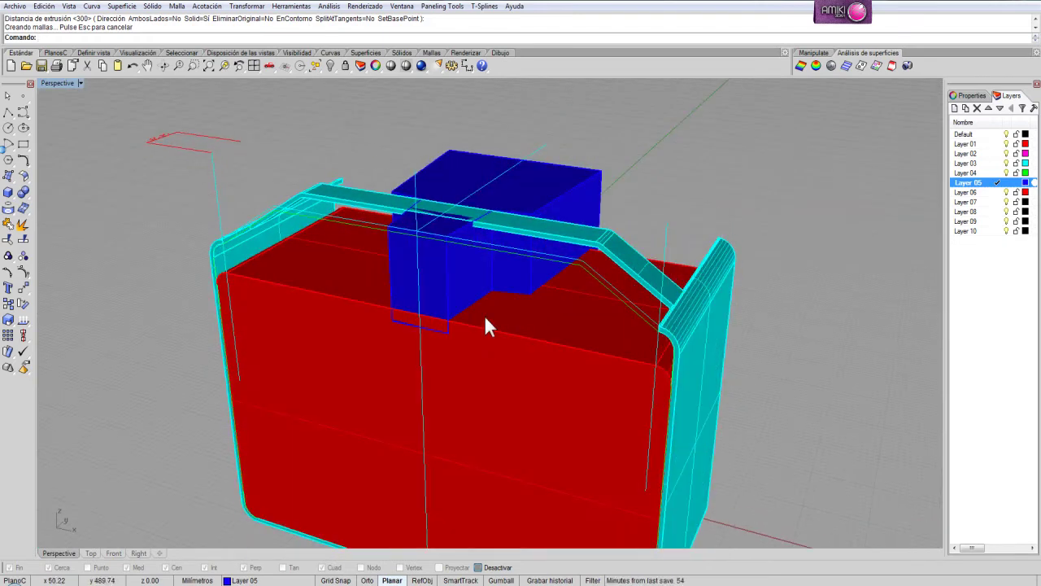
# - Subtract the blue stepped solid from the red box with a Boolean difference, deleting the cutting solid
pyautogui.click(26, 195)
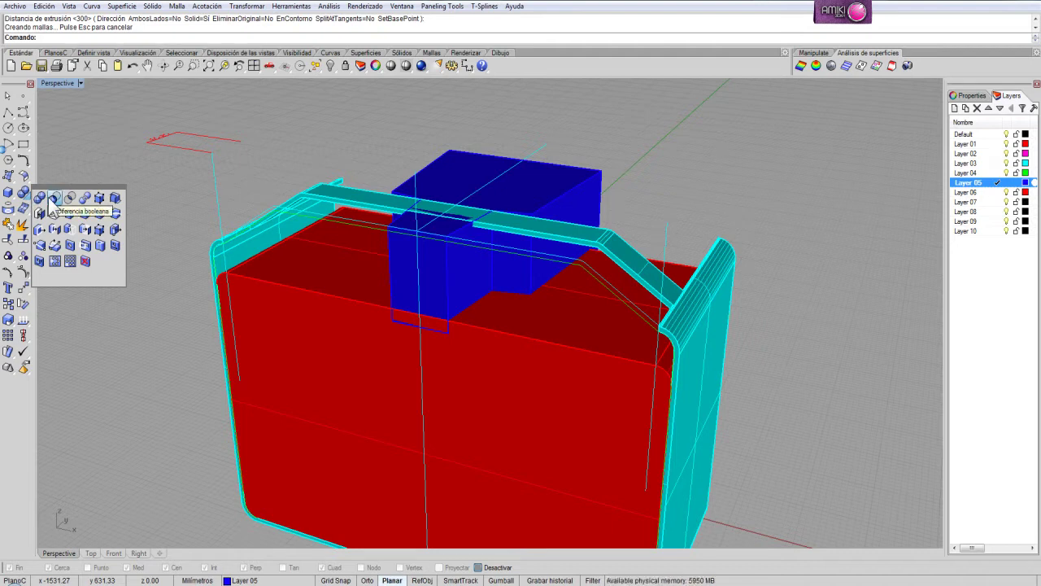
pyautogui.click(52, 198)
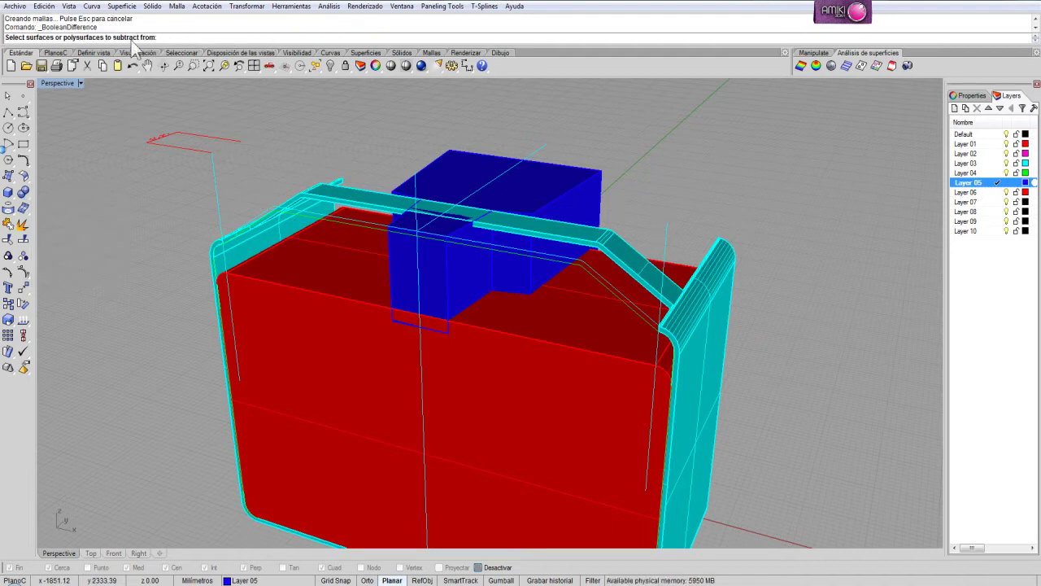
pyautogui.click(329, 349)
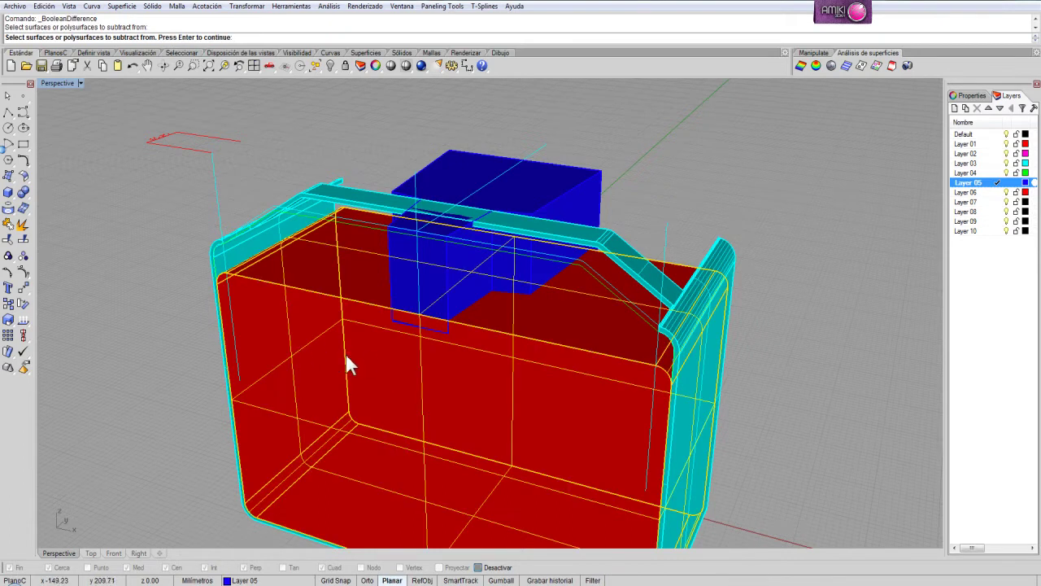
pyautogui.press('Return')
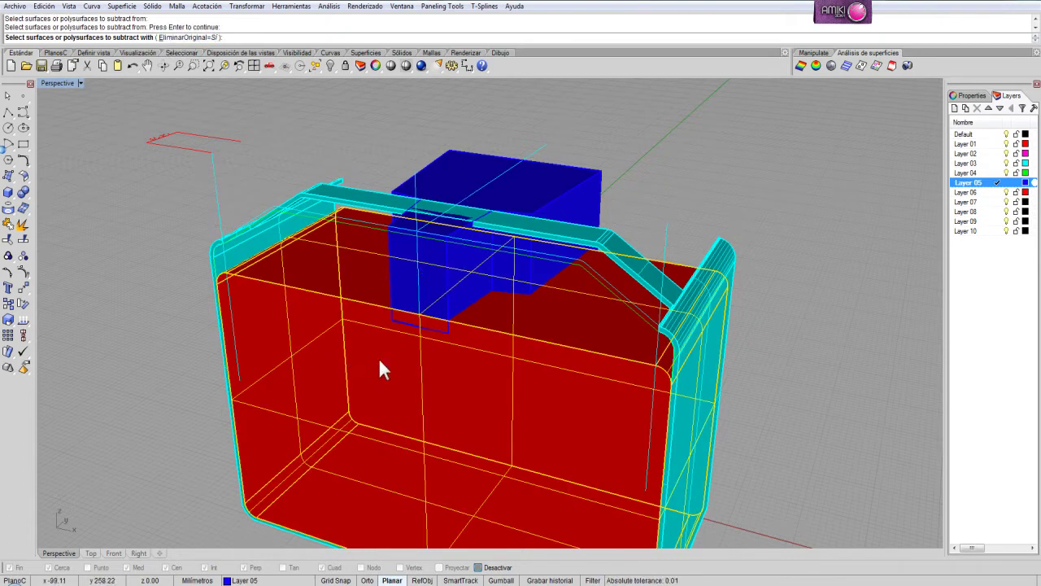
pyautogui.click(539, 195)
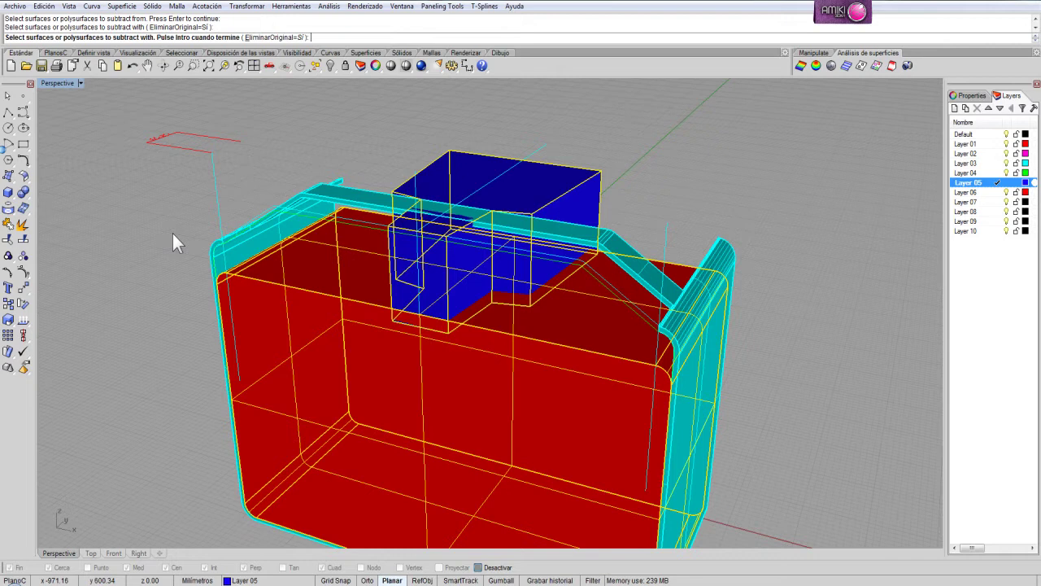
pyautogui.press('Return')
pyautogui.moveTo(444, 317); pyautogui.dragTo(511, 271, button='right')
pyautogui.scroll(3, 456, 260)
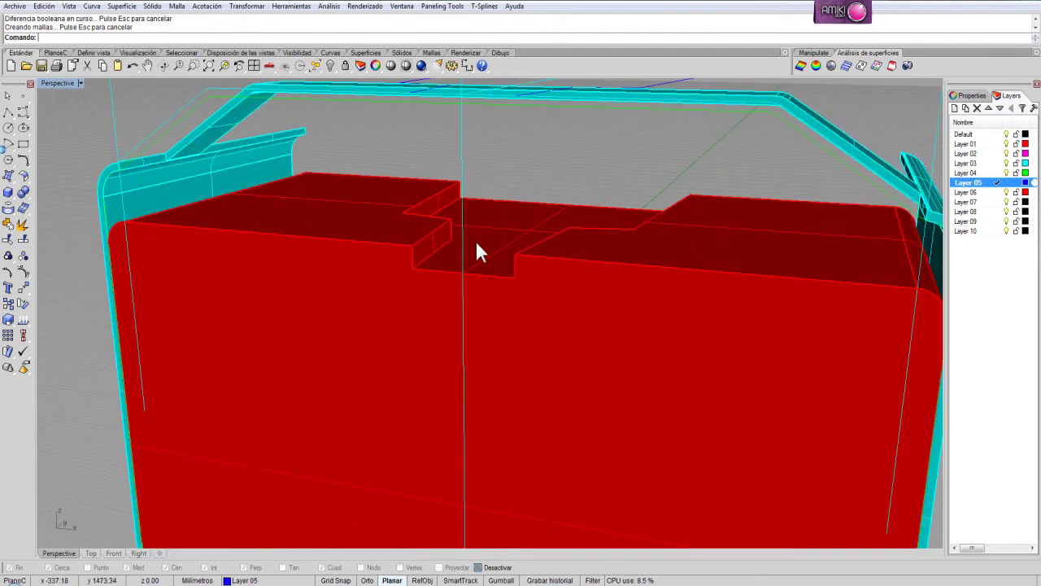
# - Hide the cyan frame around the red box and its two outline curves
pyautogui.scroll(-6, 458, 199)
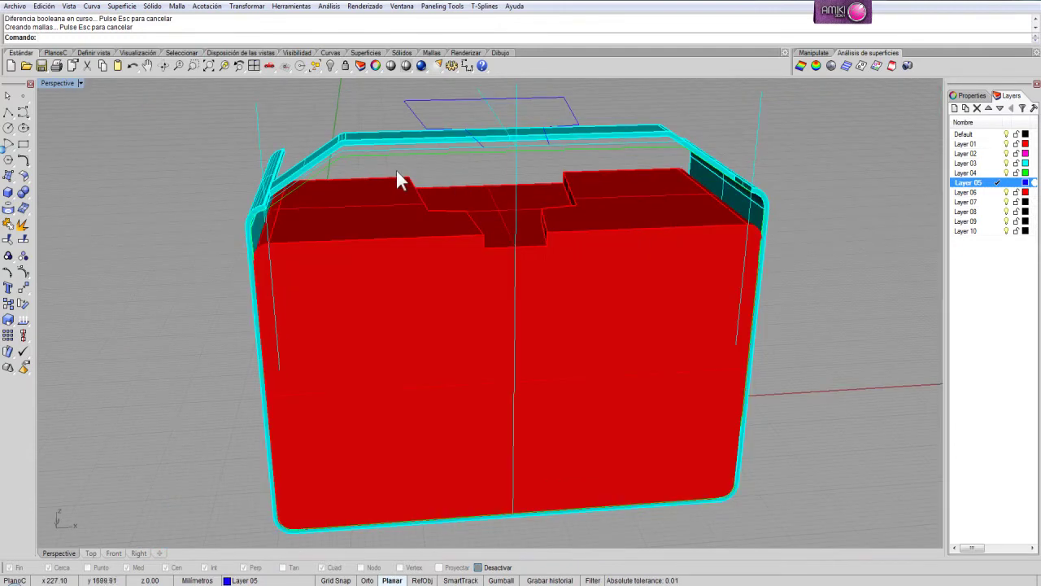
pyautogui.moveTo(400, 179); pyautogui.dragTo(468, 202, button='right')
pyautogui.click(437, 155)
pyautogui.click(328, 66)
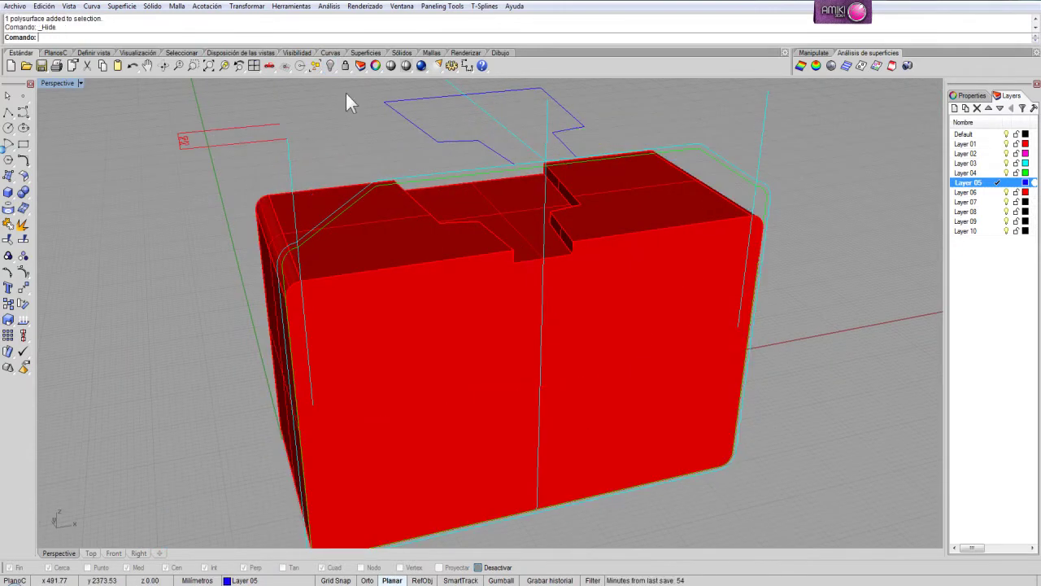
pyautogui.scroll(3, 378, 169)
pyautogui.click(410, 172)
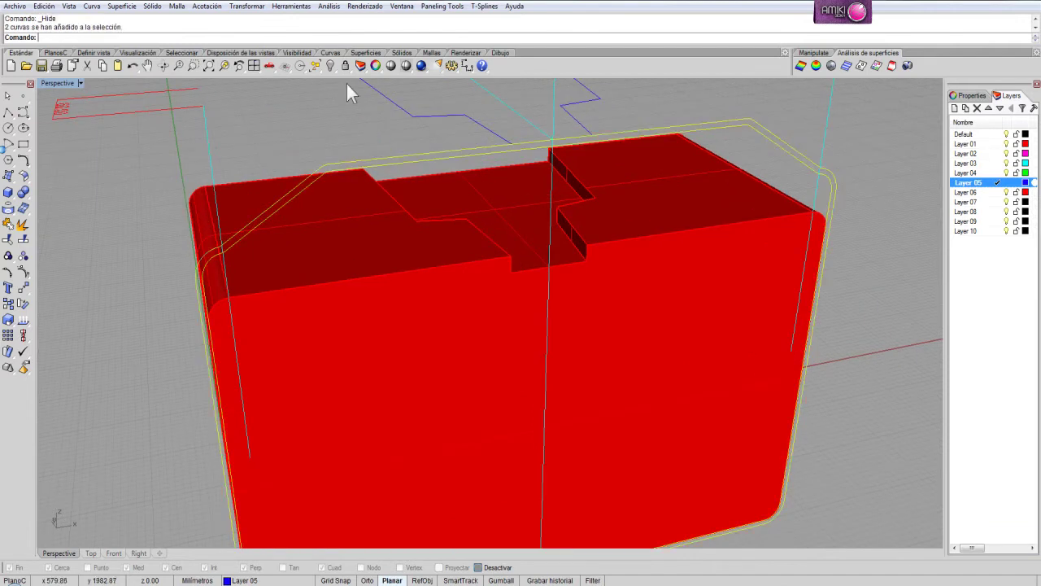
pyautogui.click(328, 66)
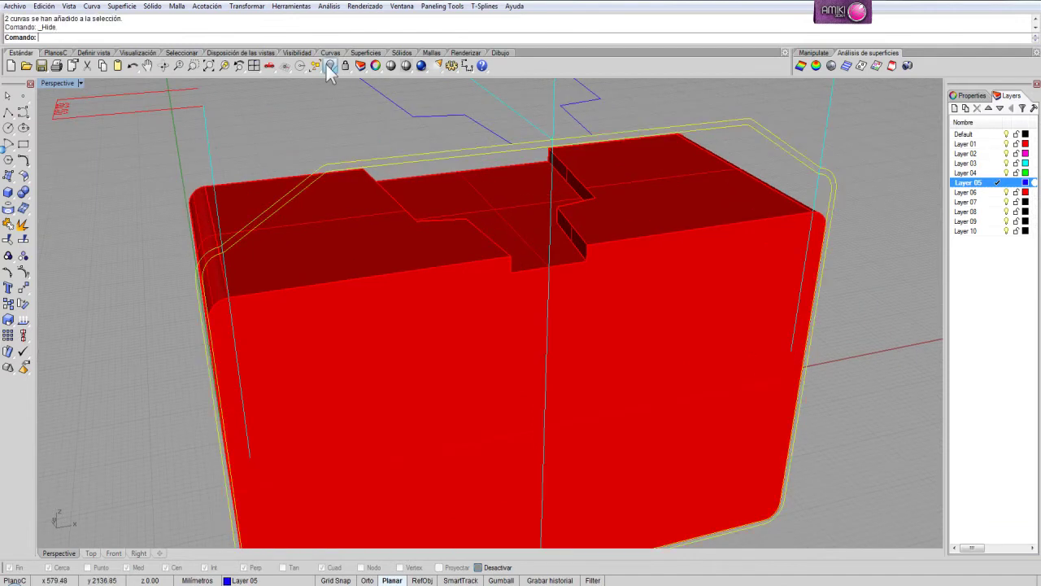
# - Start an edge fillet on the notched red box and set its radius to 2 mm
pyautogui.click(23, 192)
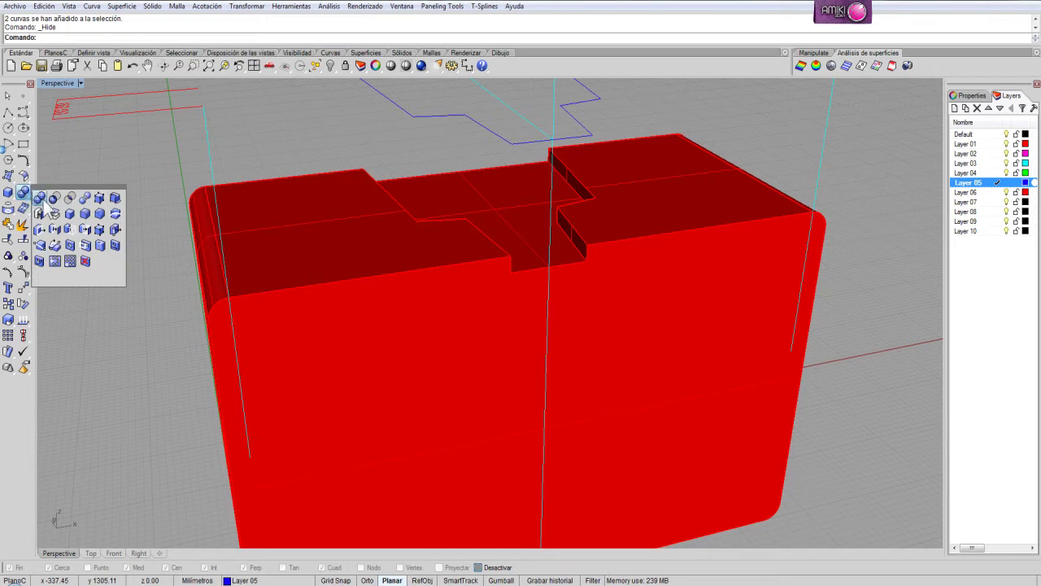
pyautogui.click(85, 227)
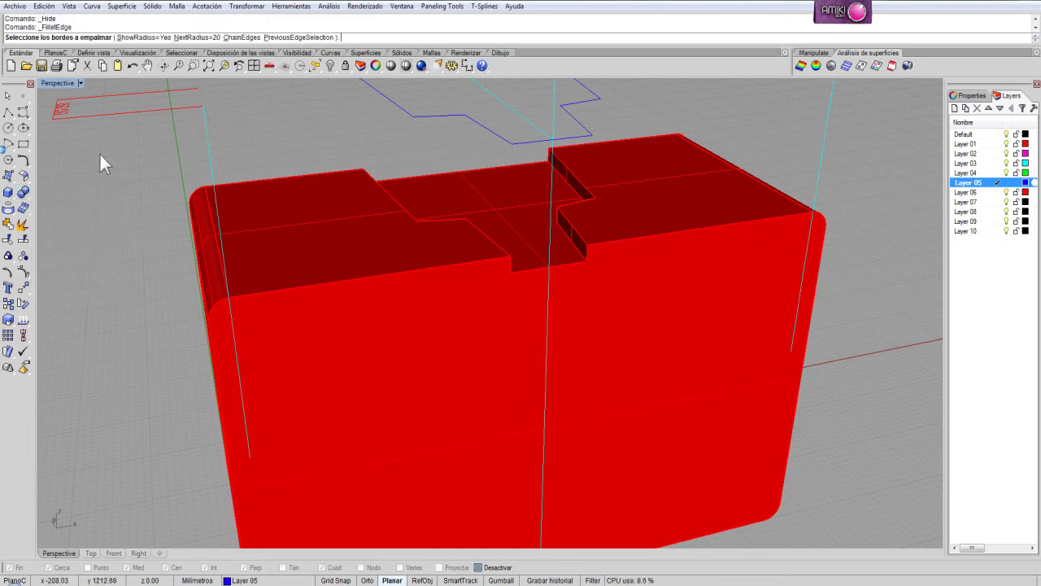
pyautogui.scroll(5, 608, 215)
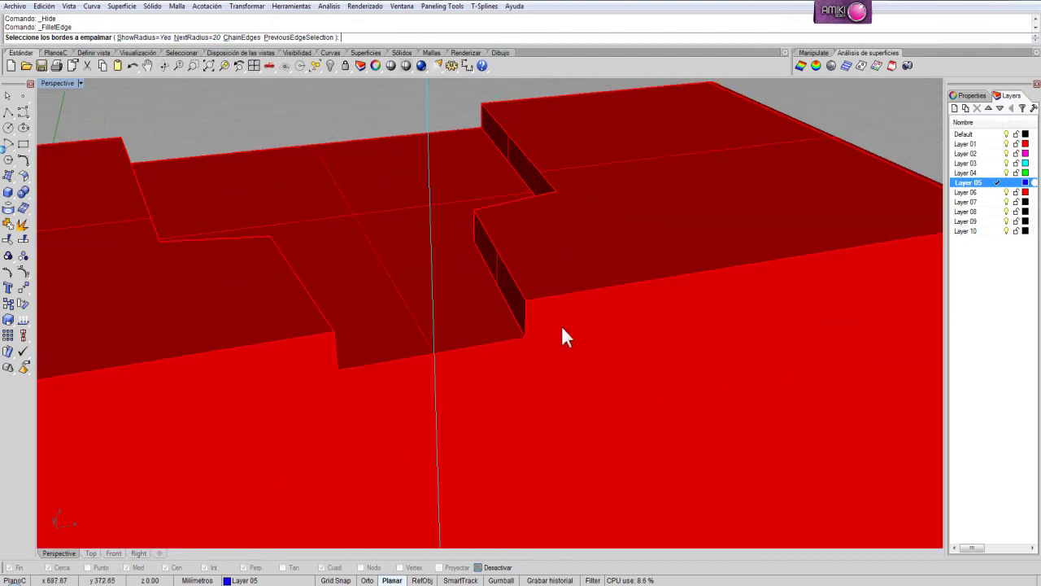
pyautogui.moveTo(562, 329); pyautogui.dragTo(580, 318, button='right')
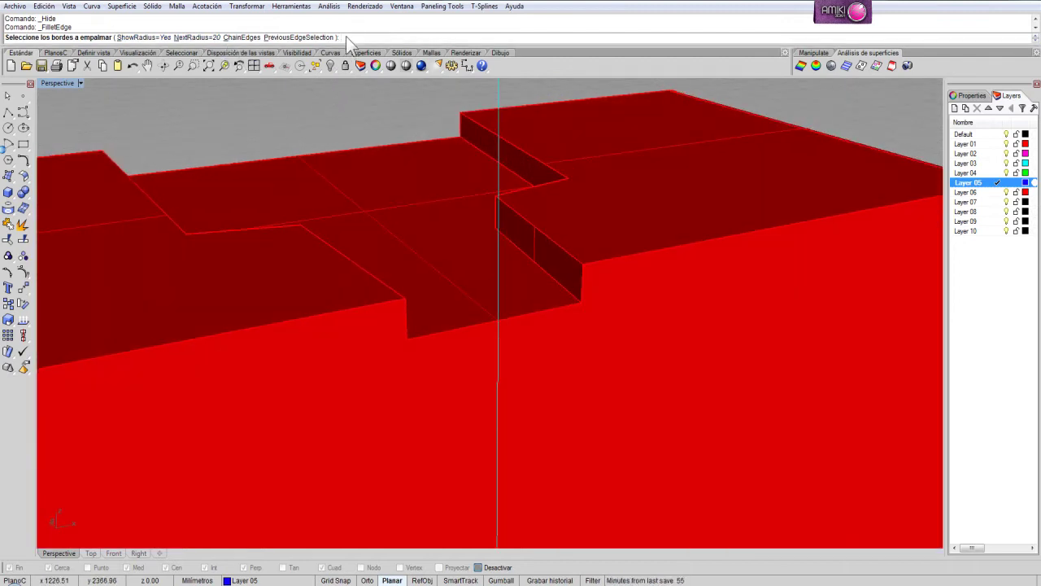
pyautogui.write('2')
pyautogui.press('Return')
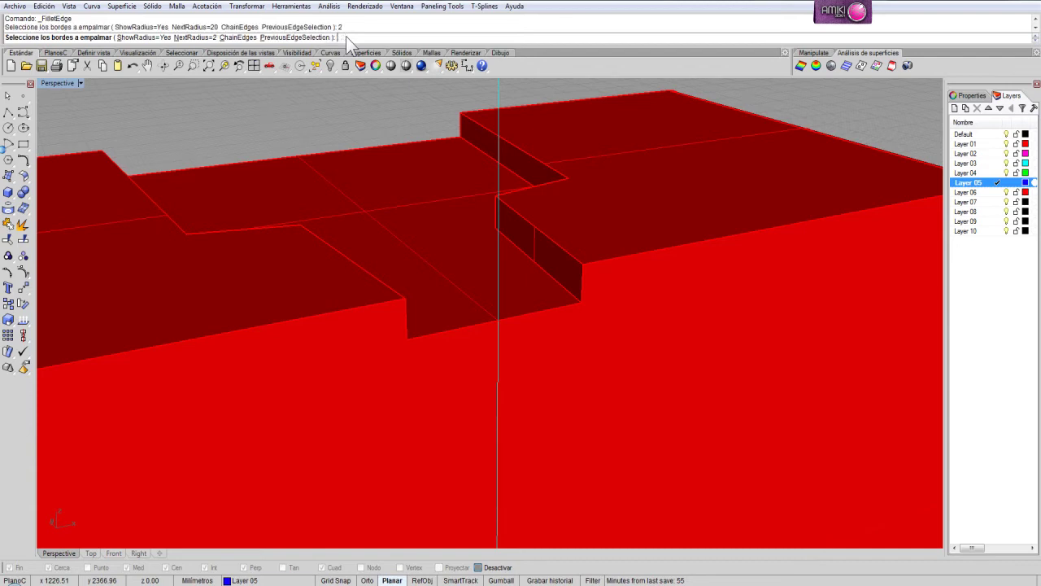
# - Try a 2 mm fillet on one floor edge of the notch's narrow front section, and undo it
pyautogui.scroll(2, 634, 318)
pyautogui.click(545, 278)
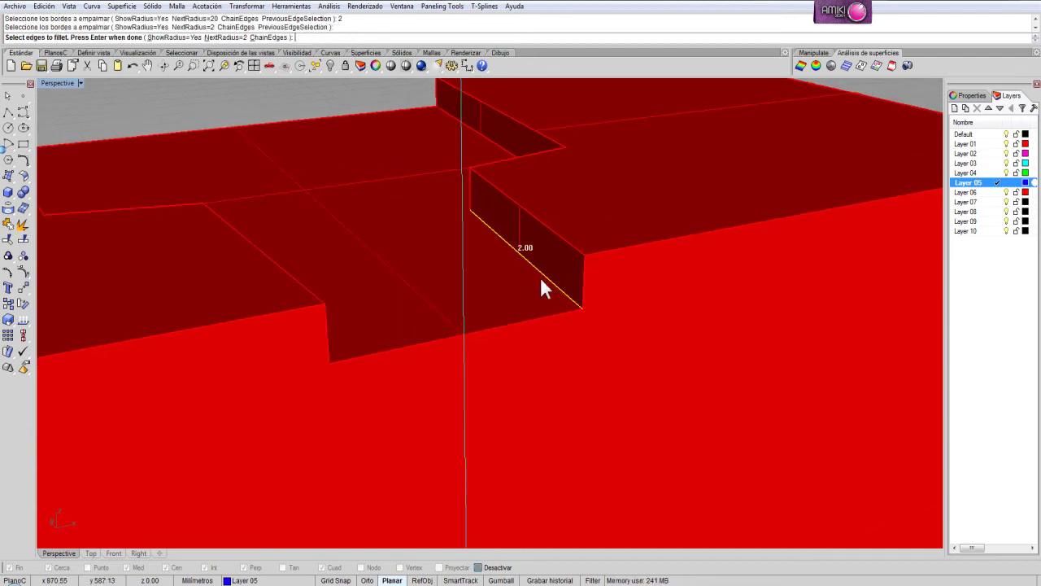
pyautogui.press('Return')
pyautogui.press('Return')
pyautogui.scroll(2, 537, 277)
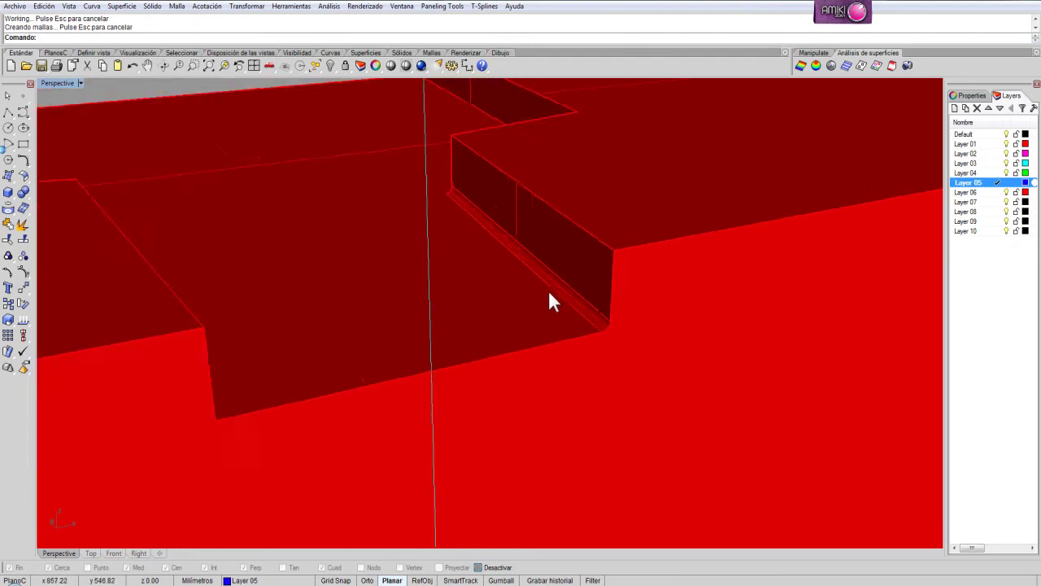
pyautogui.scroll(-2, 550, 301)
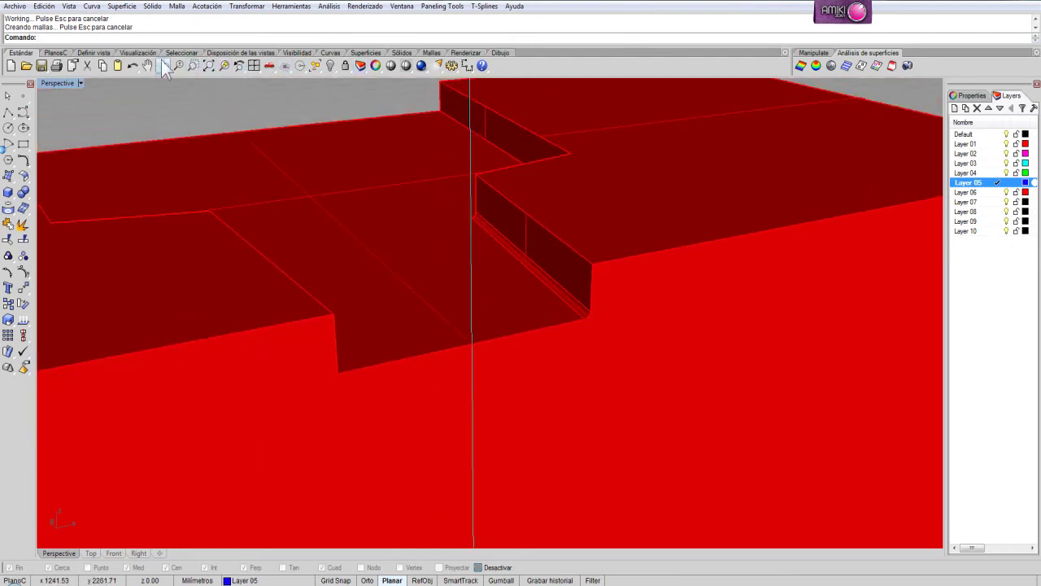
pyautogui.click(132, 65)
# - Fillet all six floor edges along both stepped walls of the notch with a 2 mm radius
pyautogui.press('Return')
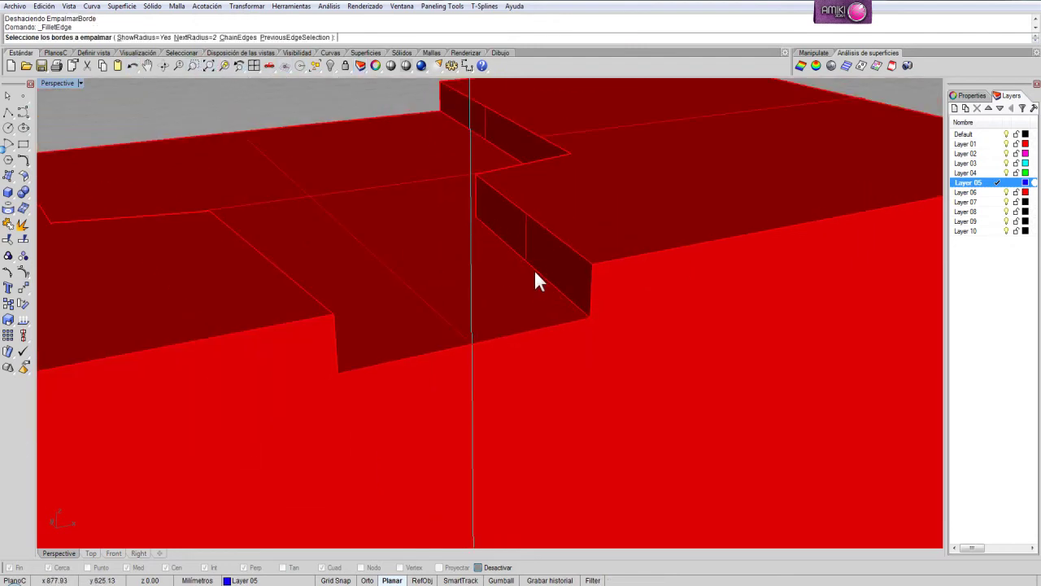
pyautogui.click(535, 270)
pyautogui.moveTo(536, 271); pyautogui.dragTo(668, 248, button='right')
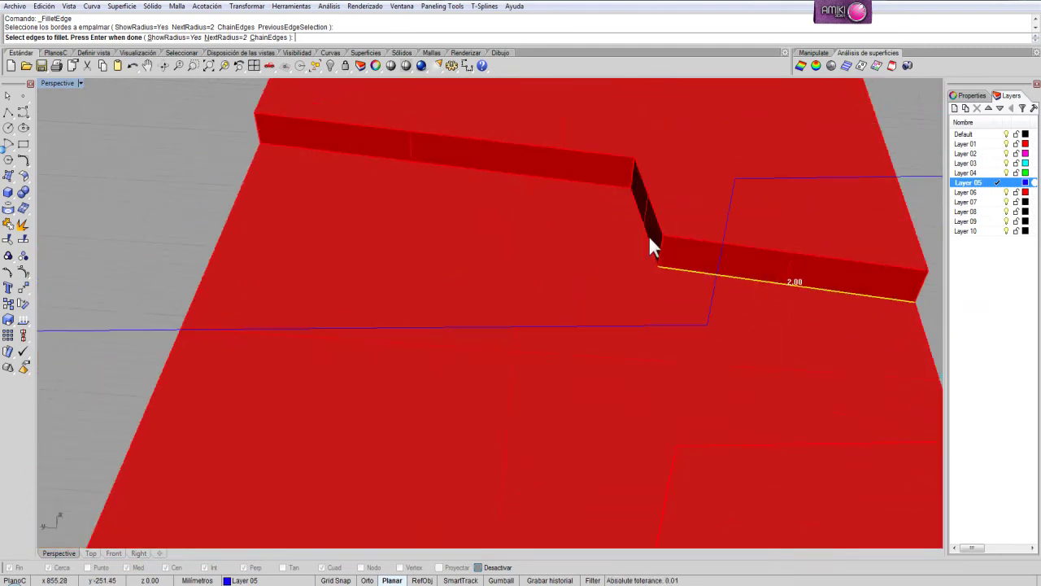
pyautogui.click(649, 236)
pyautogui.click(606, 188)
pyautogui.moveTo(606, 187); pyautogui.dragTo(252, 260, button='right')
pyautogui.click(270, 262)
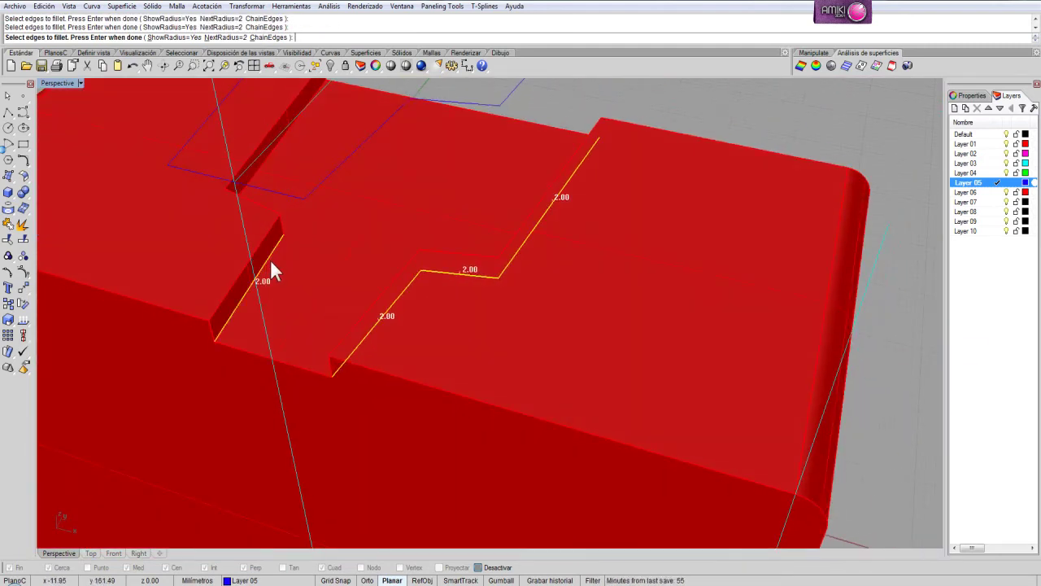
pyautogui.click(250, 177)
pyautogui.moveTo(251, 174); pyautogui.dragTo(410, 201, button='right')
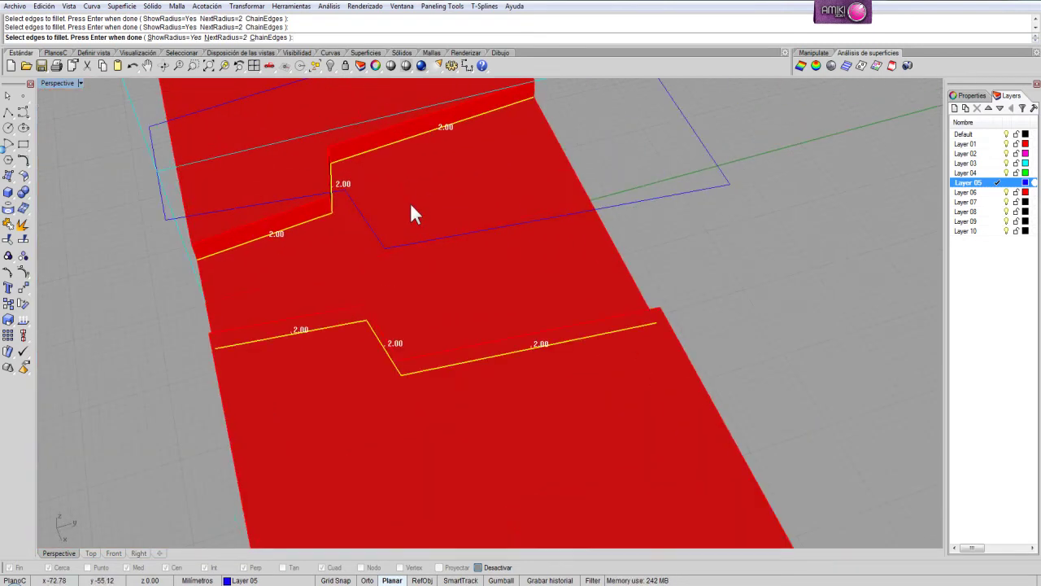
pyautogui.press('Return')
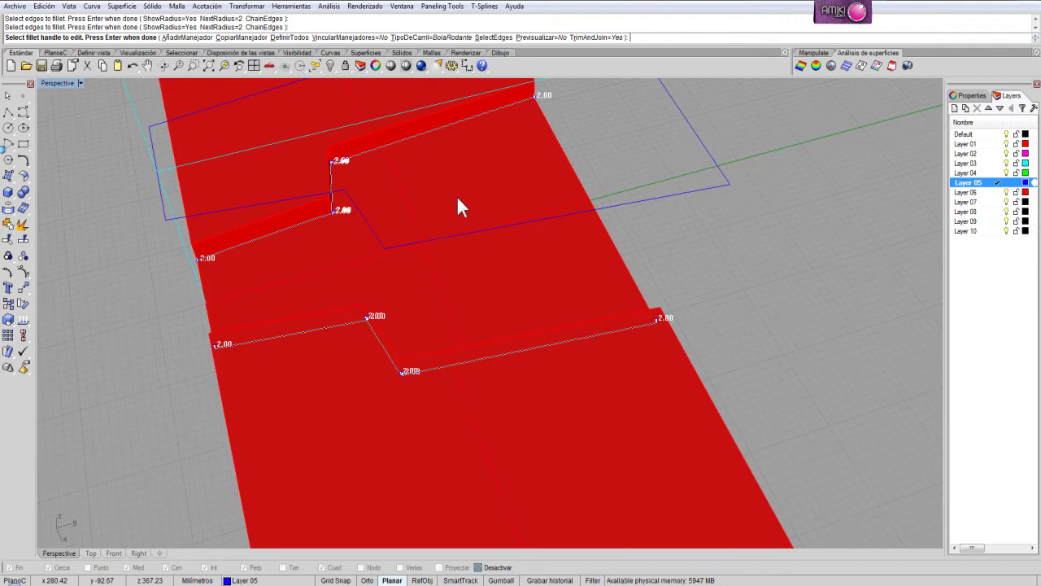
pyautogui.press('Return')
# - Start an edge fillet with a 1 mm radius and select the three upper edges along one stepped side of the notch
pyautogui.moveTo(332, 359); pyautogui.dragTo(805, 328, button='right')
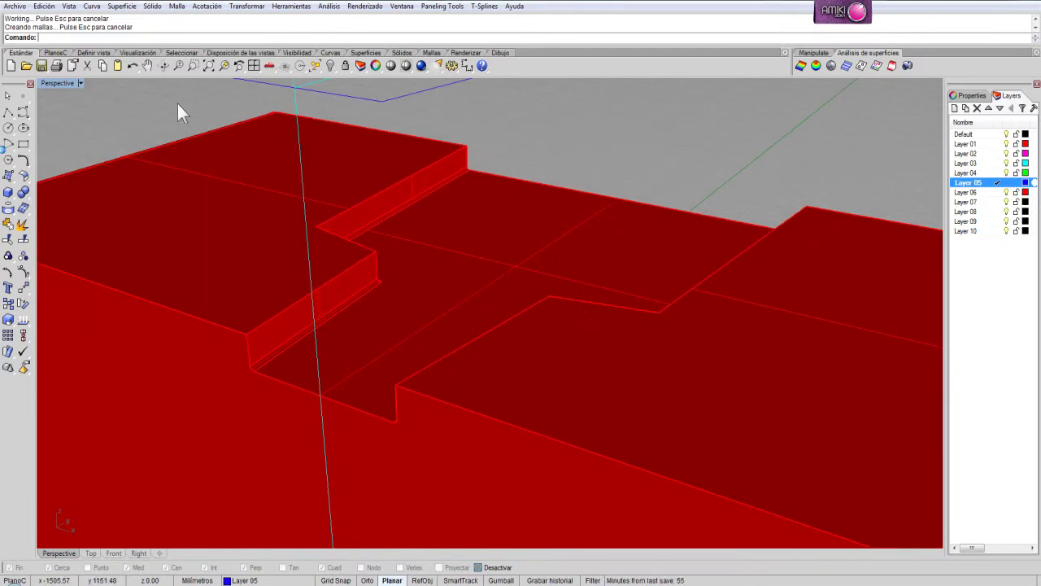
pyautogui.press('Return')
pyautogui.click(195, 38)
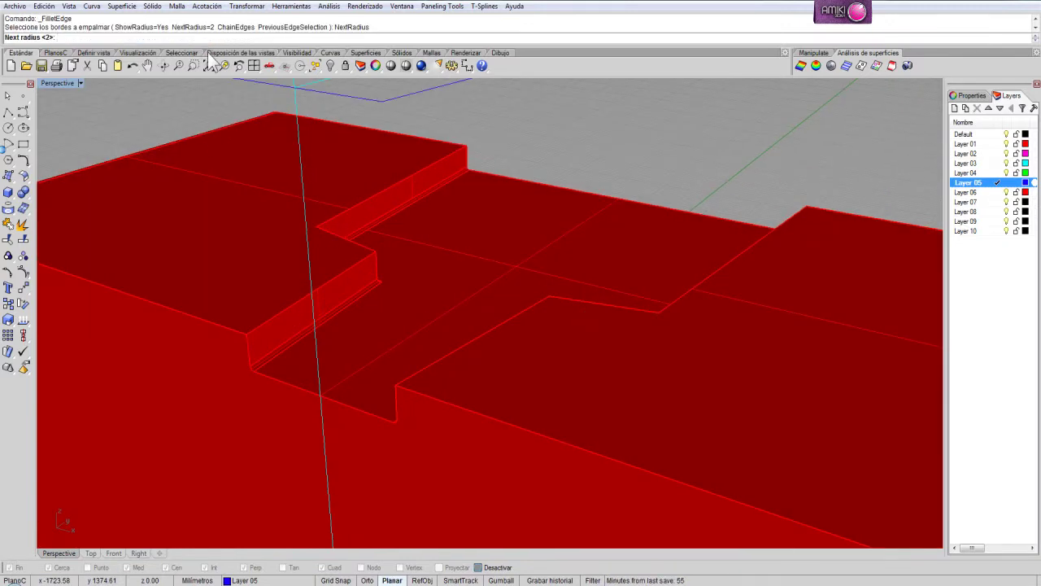
pyautogui.write('1')
pyautogui.press('Return')
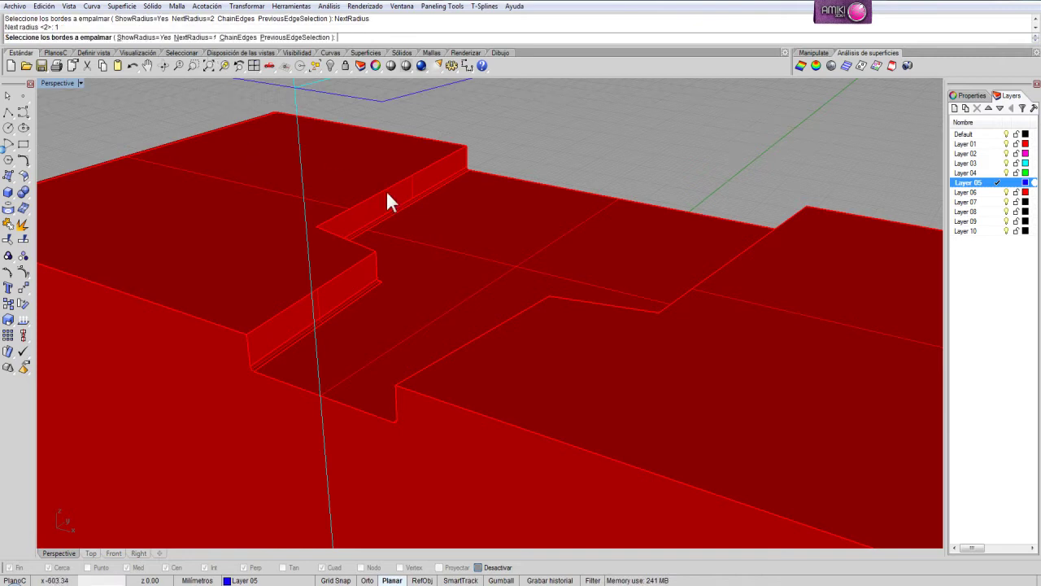
pyautogui.moveTo(385, 200); pyautogui.dragTo(302, 280, button='right')
pyautogui.click(306, 287)
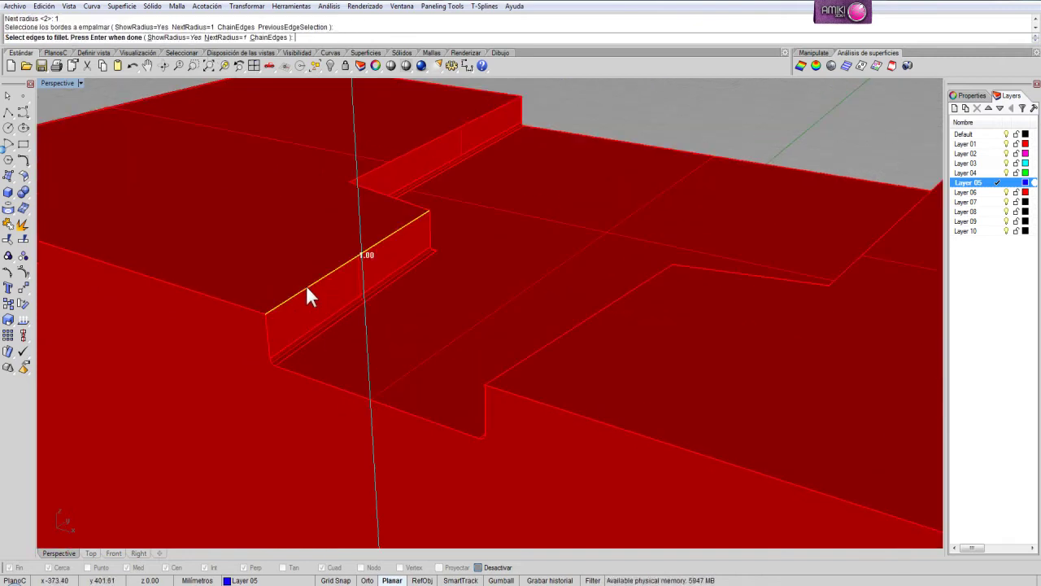
pyautogui.click(414, 211)
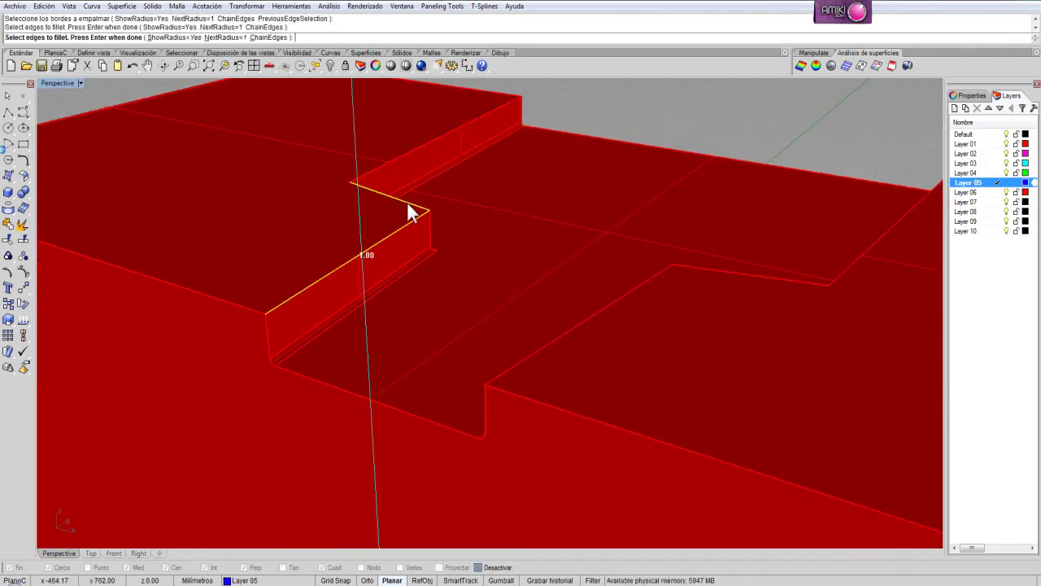
pyautogui.click(373, 174)
# - Add the three upper edges of the notch's opposite side to the selection and apply the 1 mm fillets
pyautogui.moveTo(379, 174); pyautogui.dragTo(681, 326, button='right')
pyautogui.scroll(-3, 675, 309)
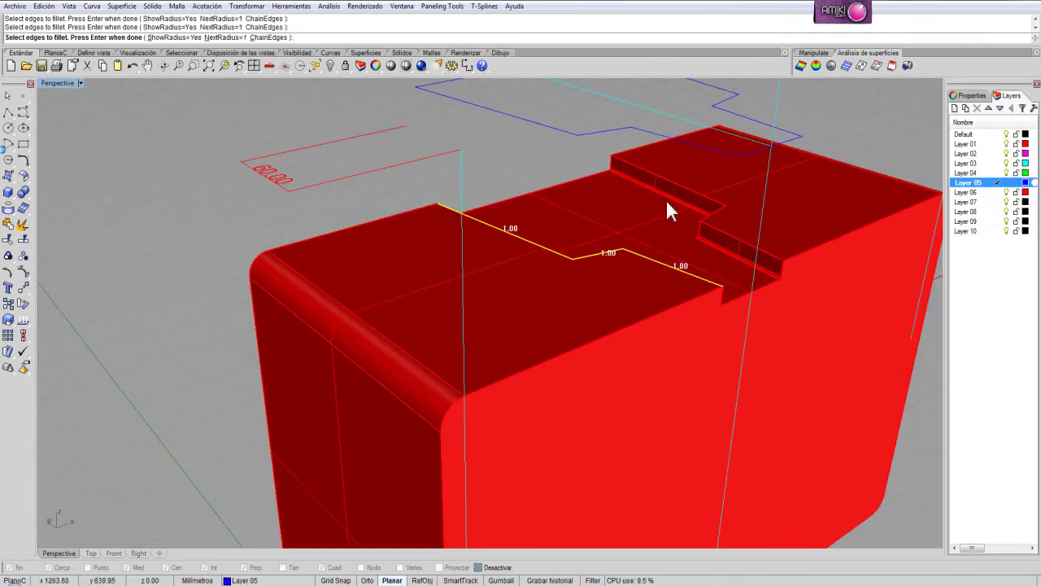
pyautogui.scroll(5, 679, 163)
pyautogui.click(685, 176)
pyautogui.moveTo(687, 178); pyautogui.dragTo(731, 198, button='right')
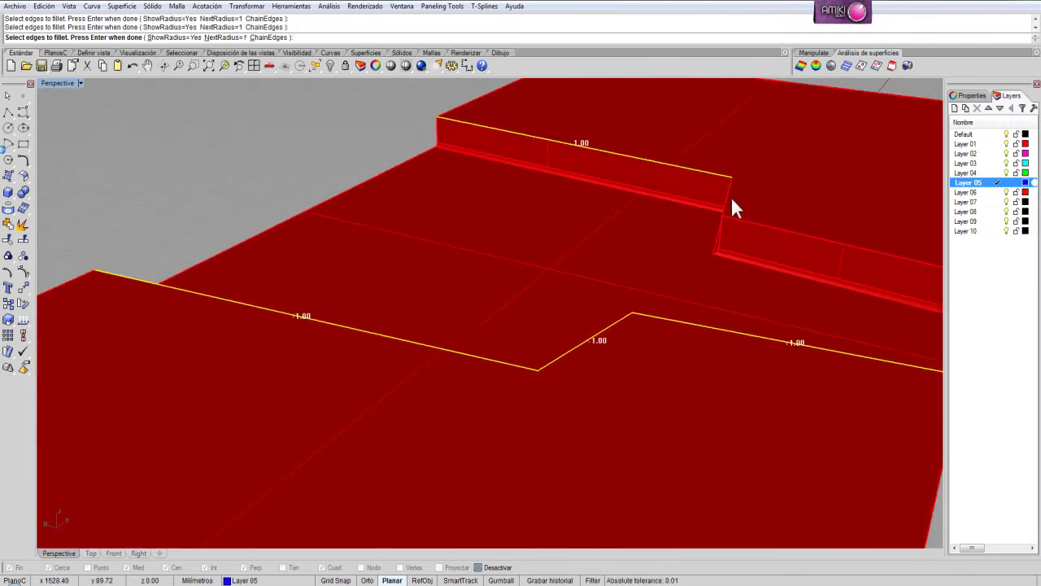
pyautogui.click(752, 225)
pyautogui.moveTo(616, 202); pyautogui.dragTo(535, 228, button='right')
pyautogui.press('Return')
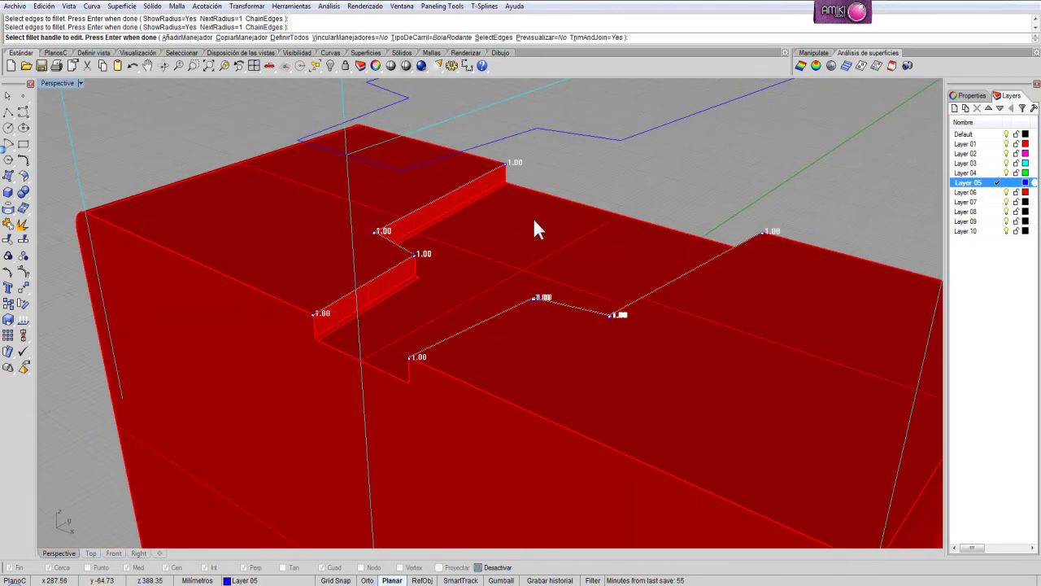
pyautogui.press('Return')
# - Examine the filleted edges of the notch up close and the whole red box from several angles
pyautogui.scroll(5, 316, 311)
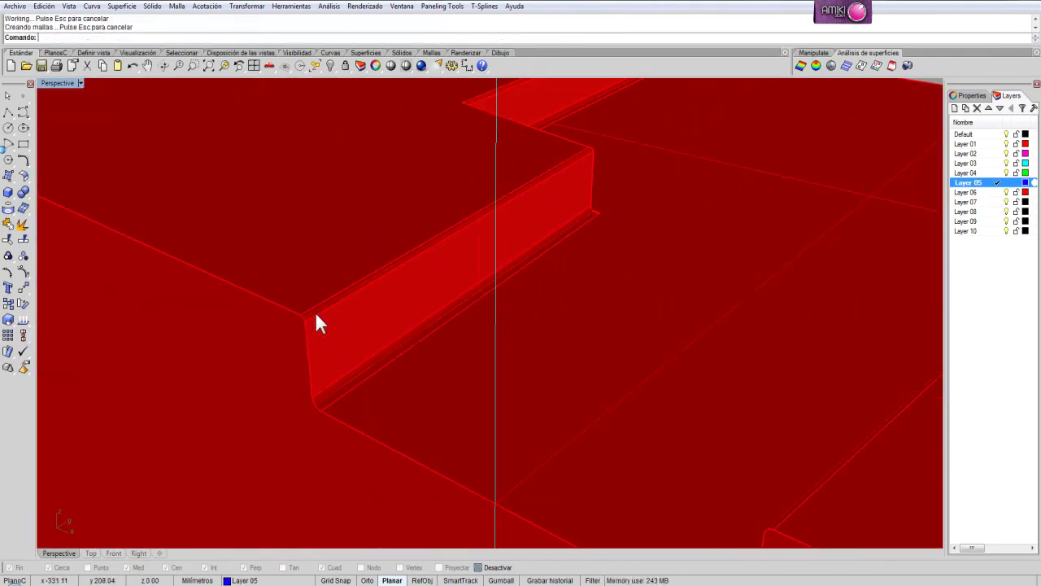
pyautogui.scroll(-2, 318, 312)
pyautogui.moveTo(337, 313); pyautogui.dragTo(410, 251, button='right')
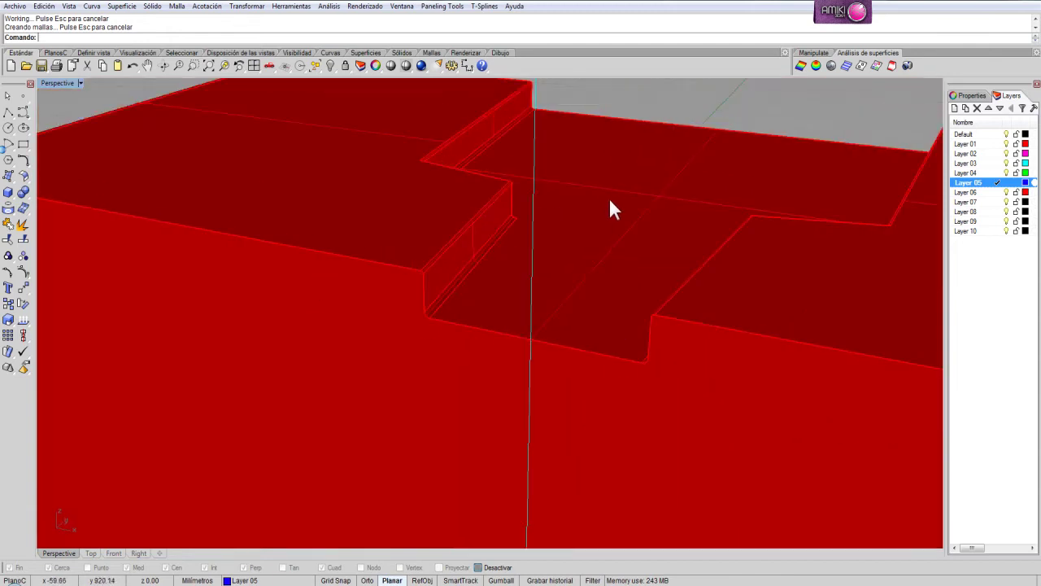
pyautogui.scroll(-3, 609, 208)
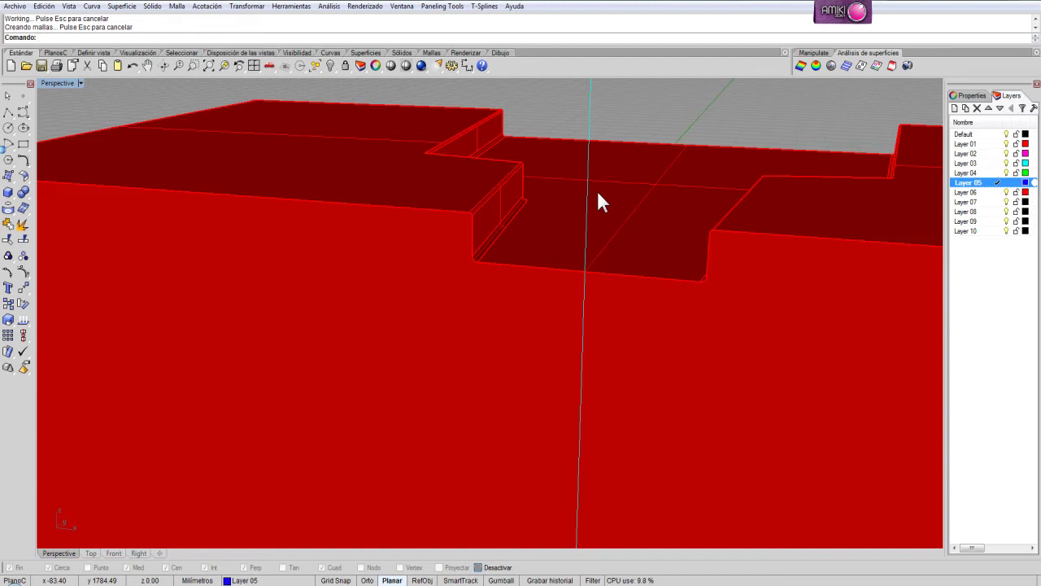
pyautogui.scroll(-5, 598, 201)
pyautogui.moveTo(515, 208); pyautogui.dragTo(476, 256, button='right')
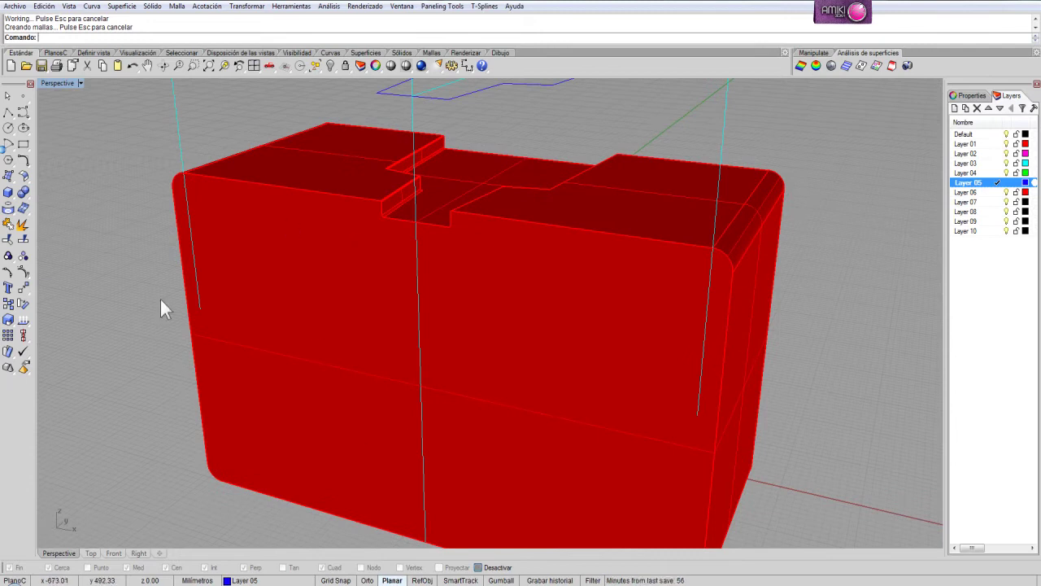
pyautogui.scroll(-5, 338, 244)
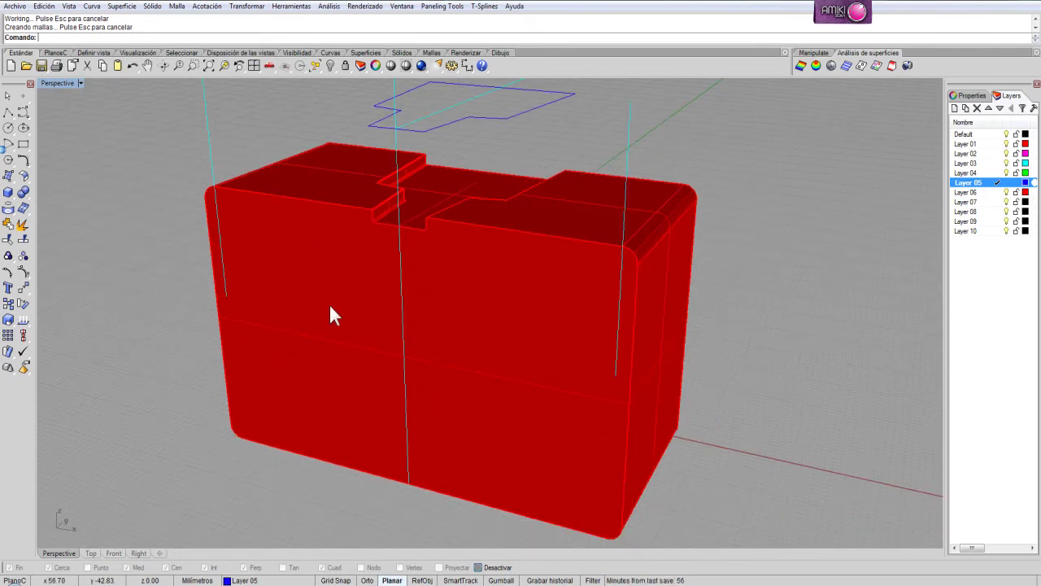
pyautogui.moveTo(337, 396); pyautogui.dragTo(333, 244, button='right')
pyautogui.scroll(4, 334, 244)
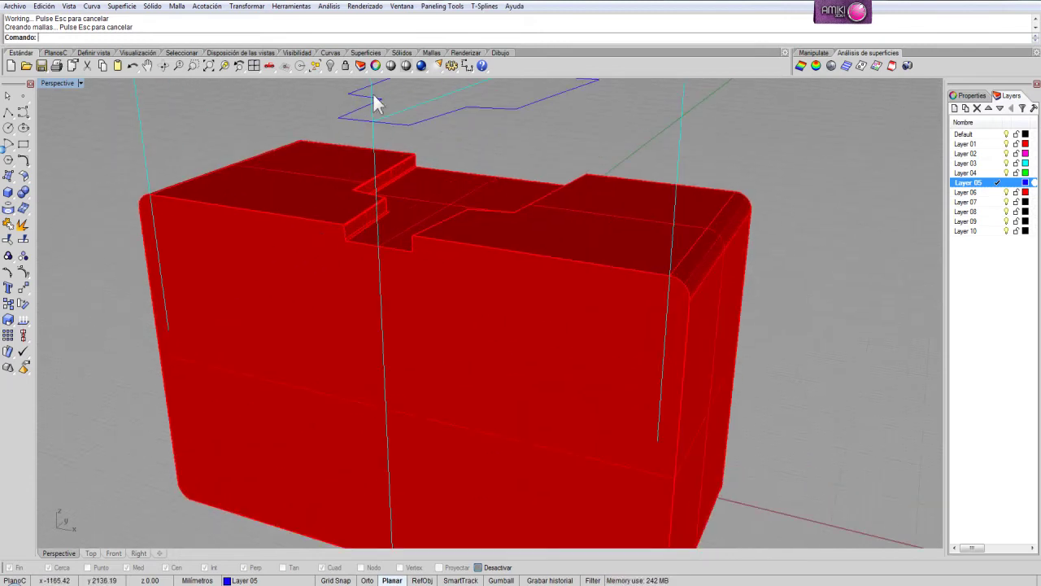
# - Show the hidden cyan frame and its outline curves around the red box again
pyautogui.click(330, 65)
pyautogui.moveTo(344, 151); pyautogui.dragTo(418, 365, button='right')
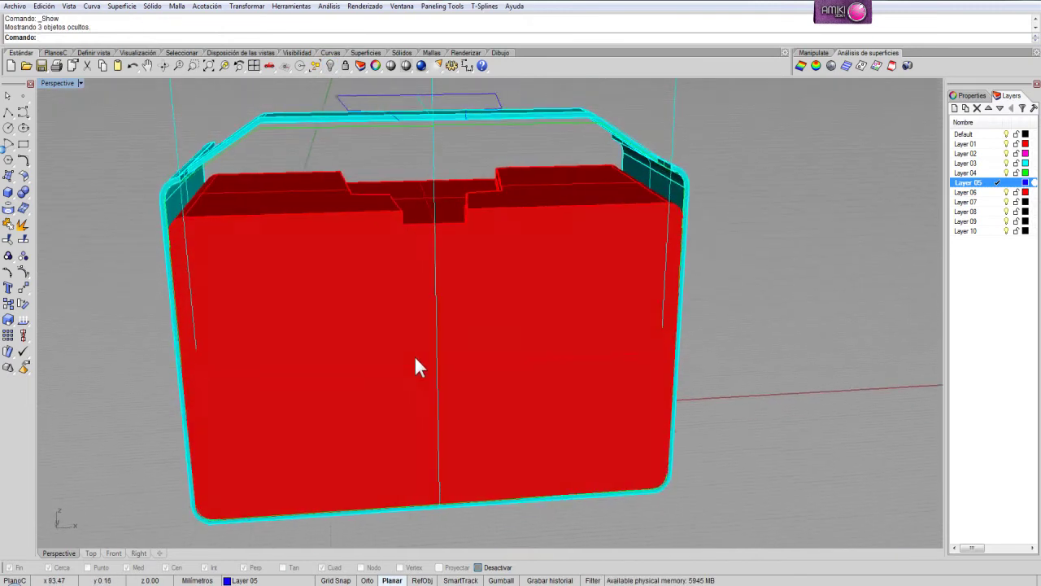